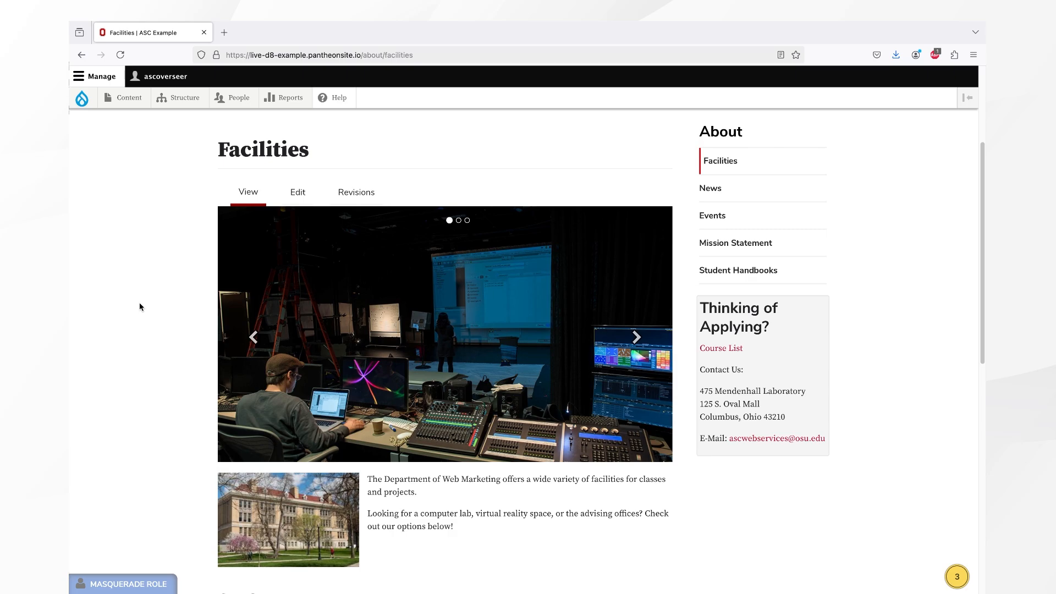
Open the Facilities page's edit form and scroll down to the slideshow and Body editor.
click(300, 201)
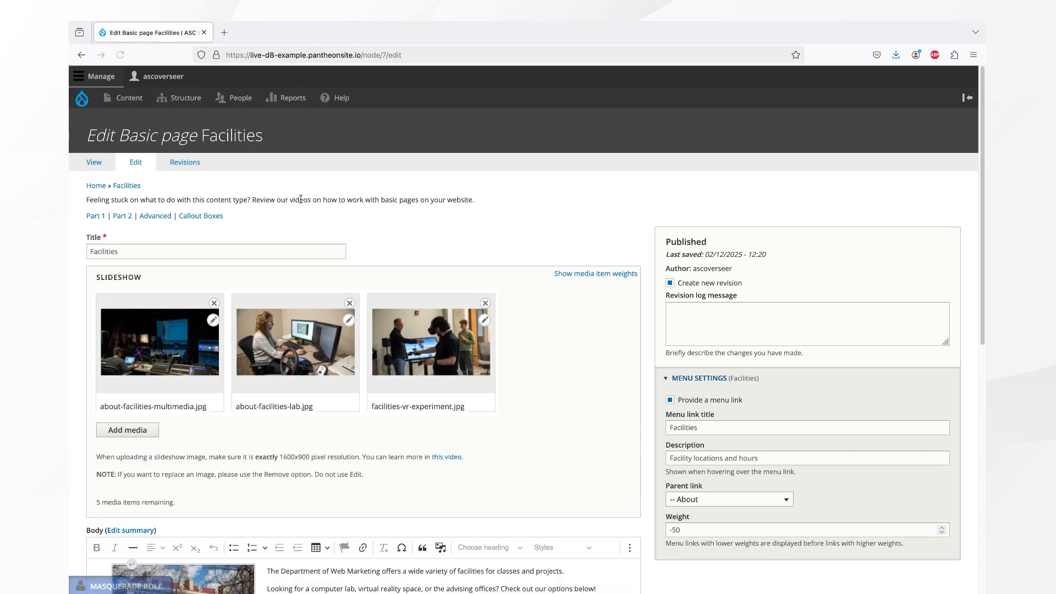
double_click(157, 251)
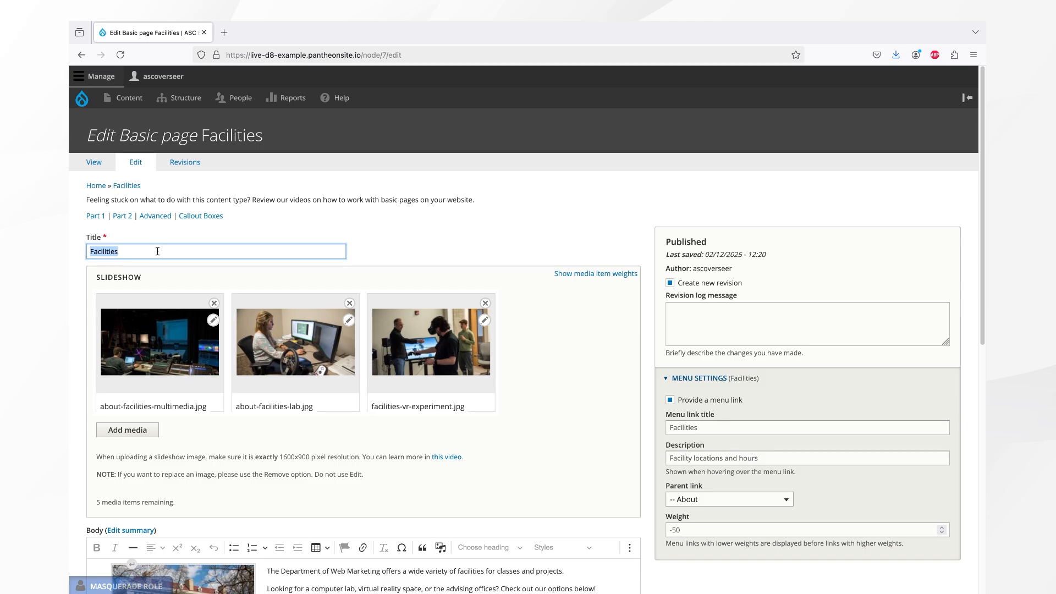
click(160, 278)
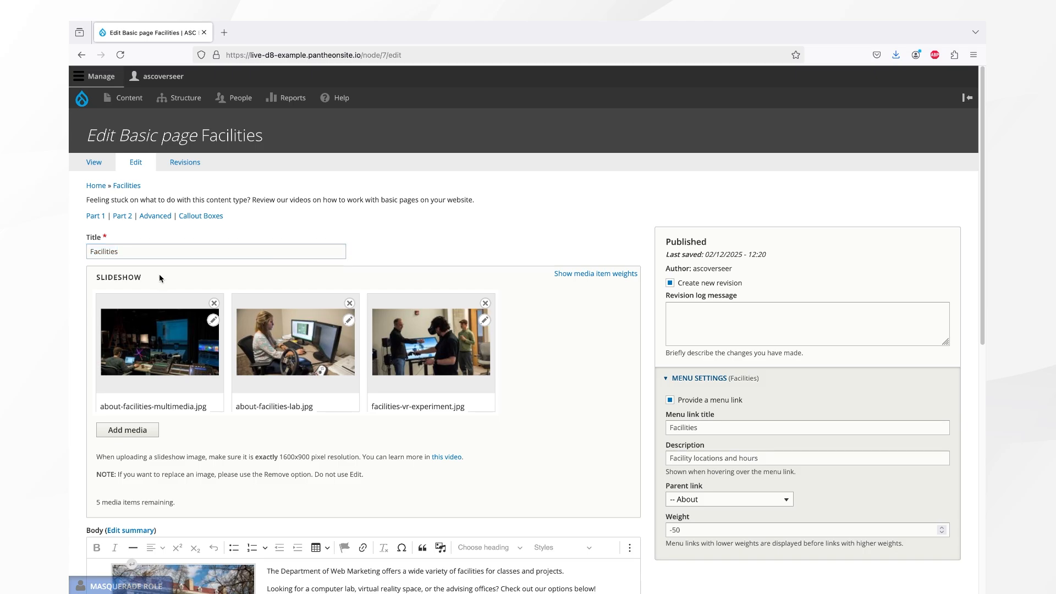
scroll(225, 434, down, 3)
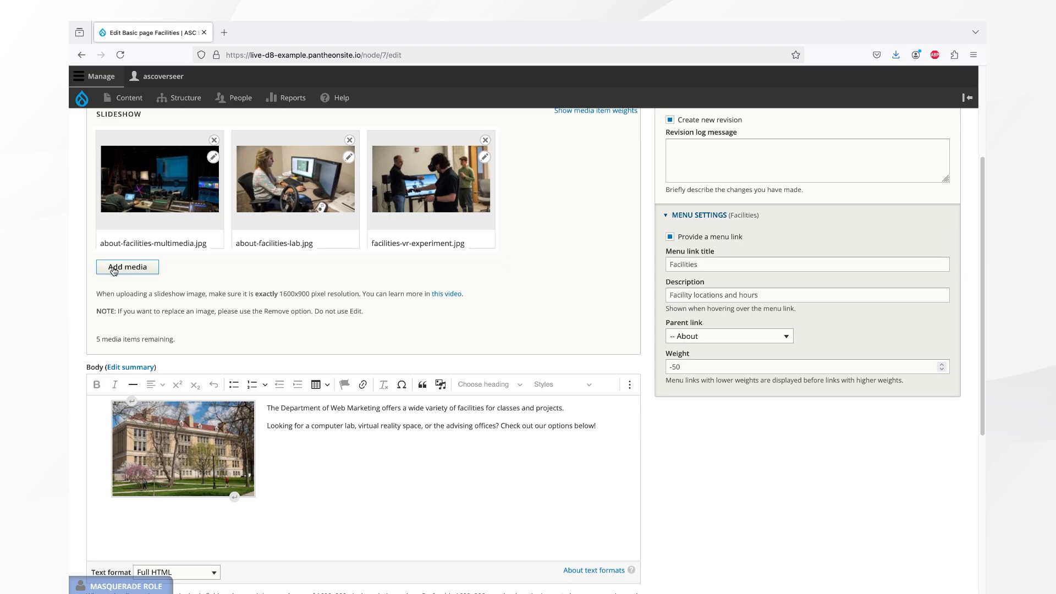
Upload BRT 7-13-18 1-12675.jpg with alt text 'The Biomedical Research Tower' and insert it into the slideshow.
click(114, 269)
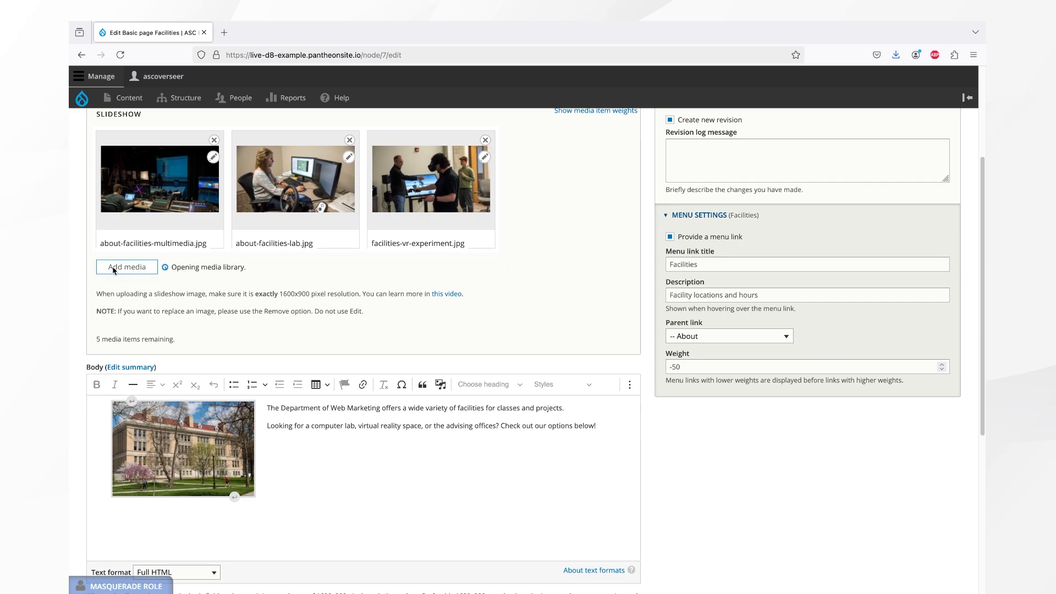
scroll(291, 287, up, 1)
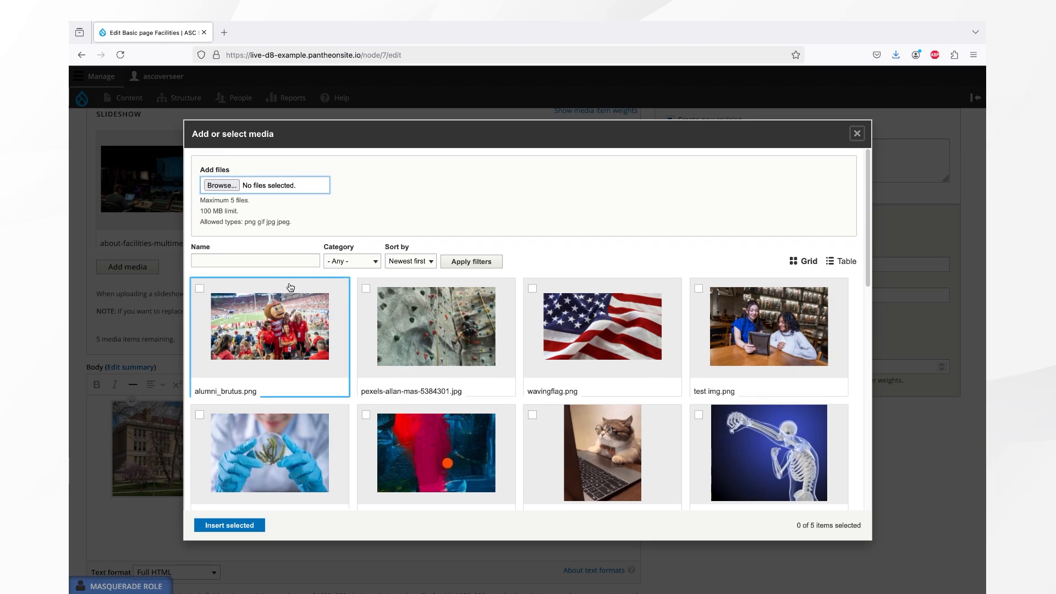
click(232, 187)
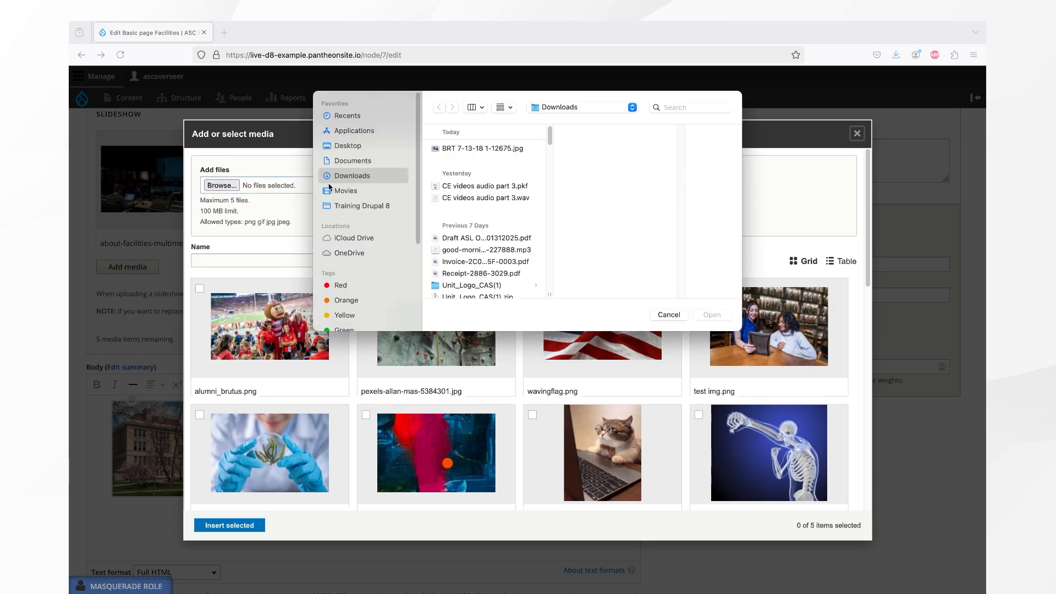
double_click(464, 148)
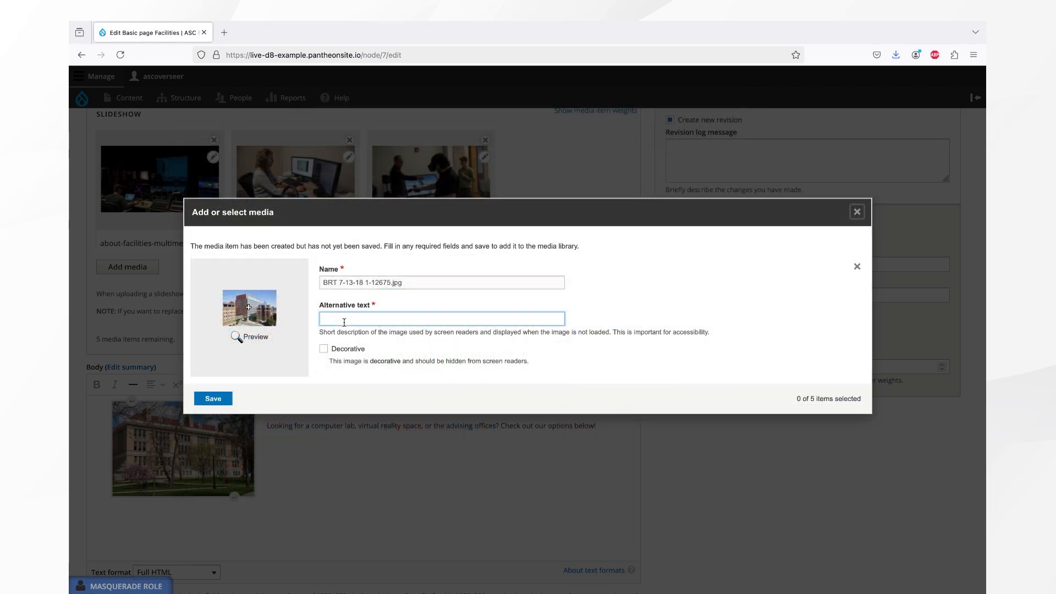
text(The Biomed)
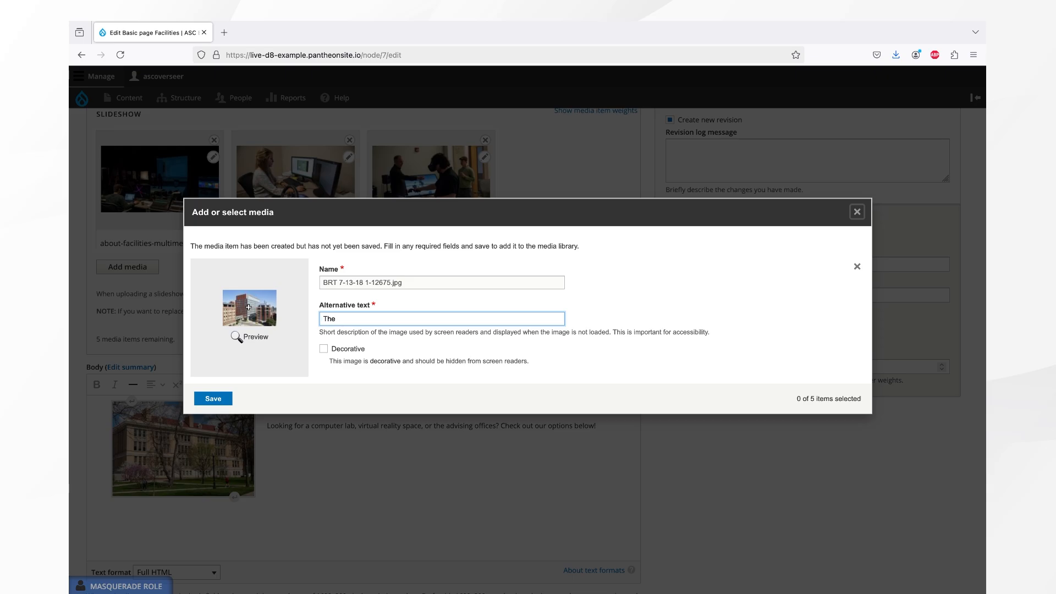
text(ical Research Tower)
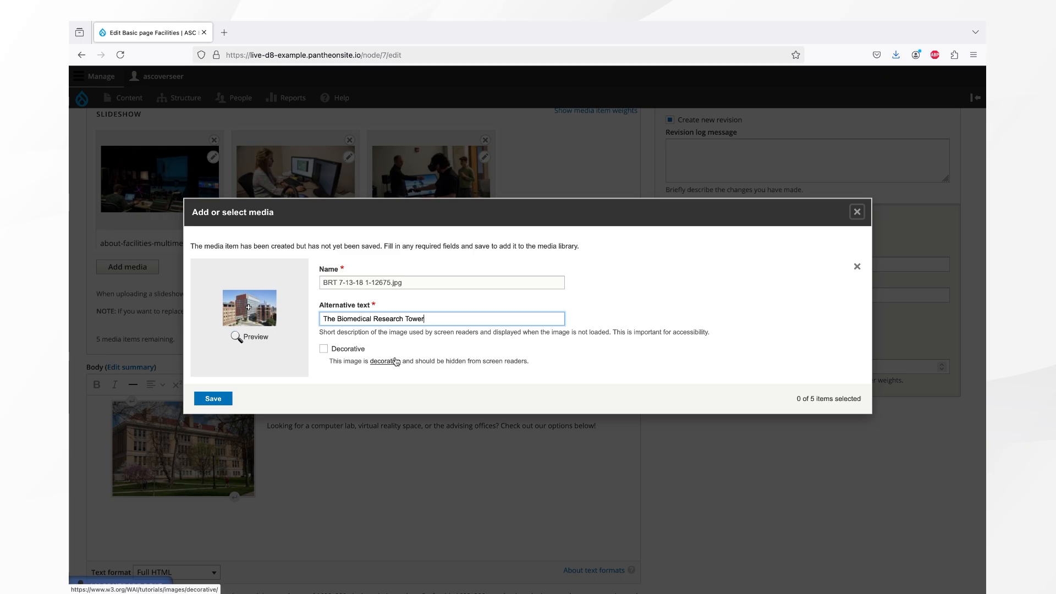
click(212, 400)
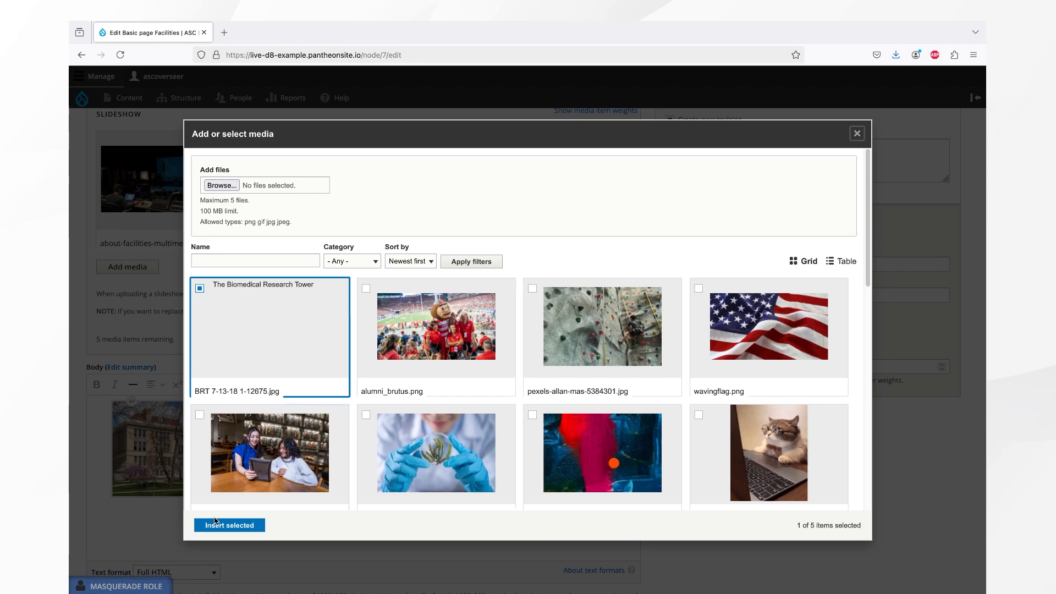
click(215, 526)
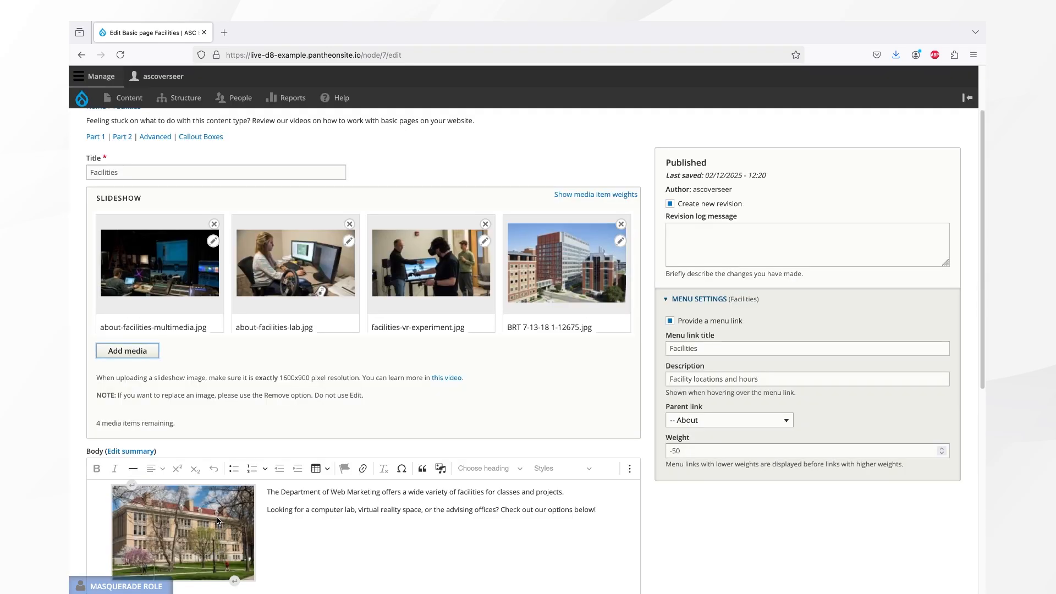
scroll(218, 520, down, 6)
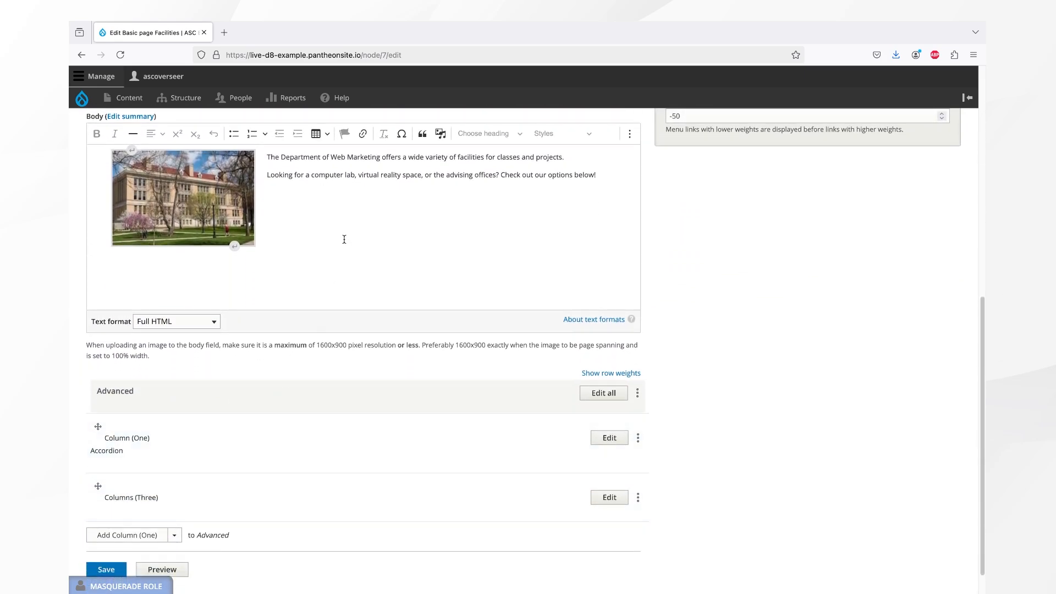
click(97, 134)
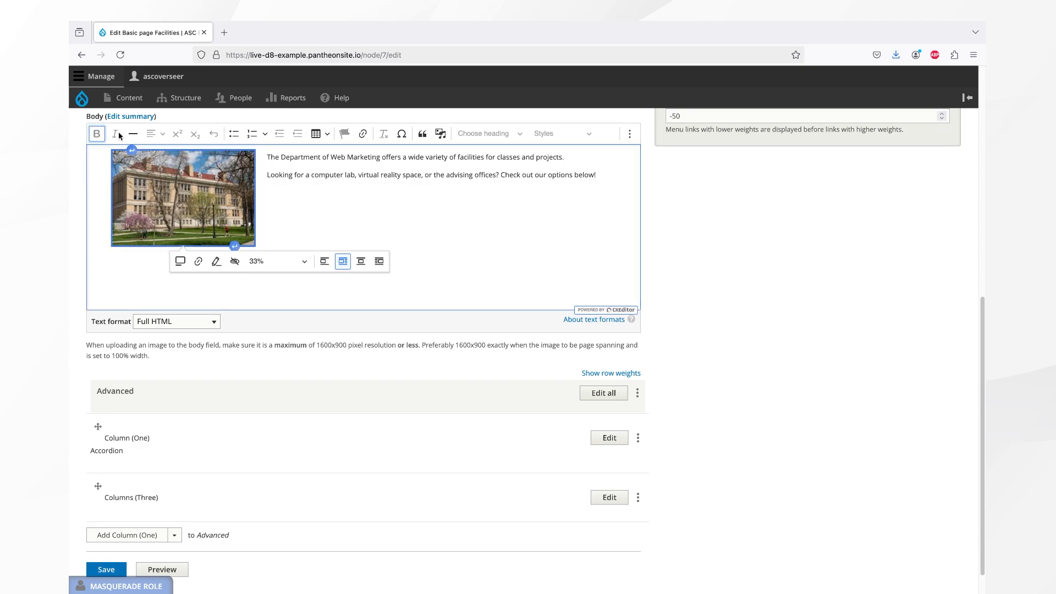
click(109, 143)
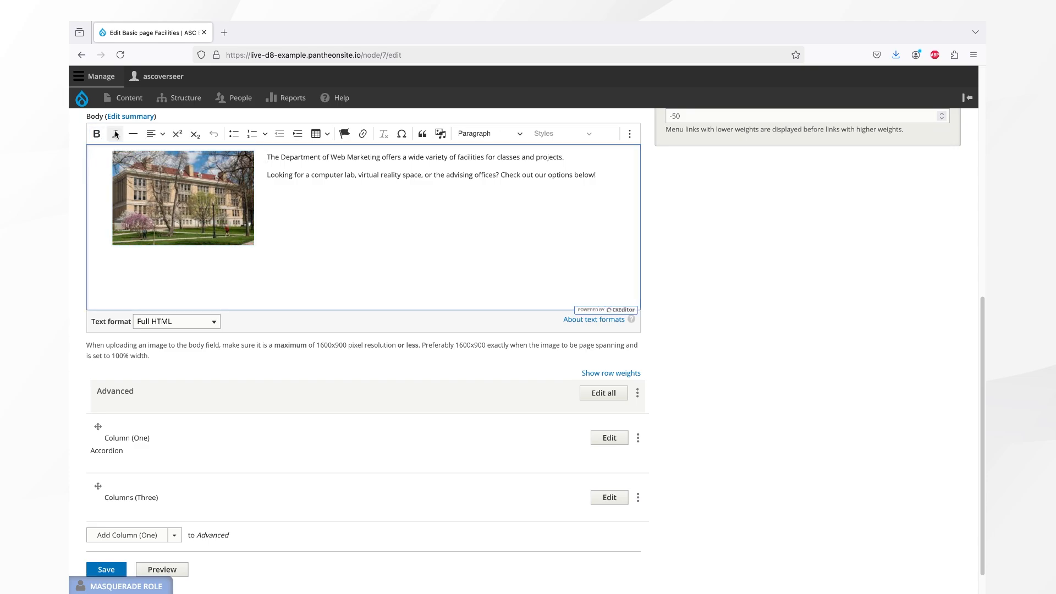
click(242, 165)
click(187, 200)
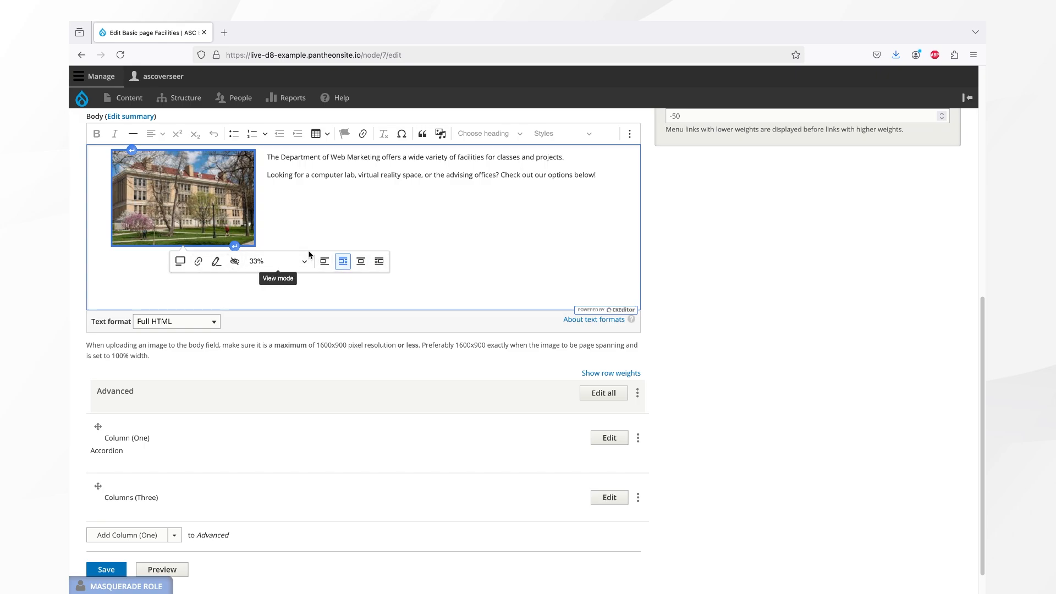
click(199, 262)
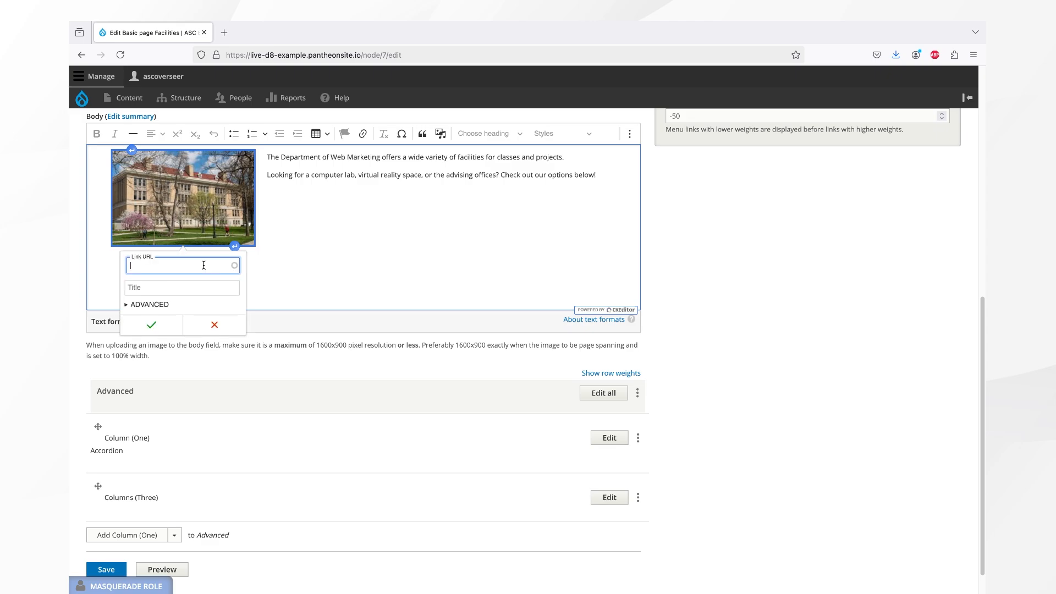
text(https://artsandsciences.osu.edu/)
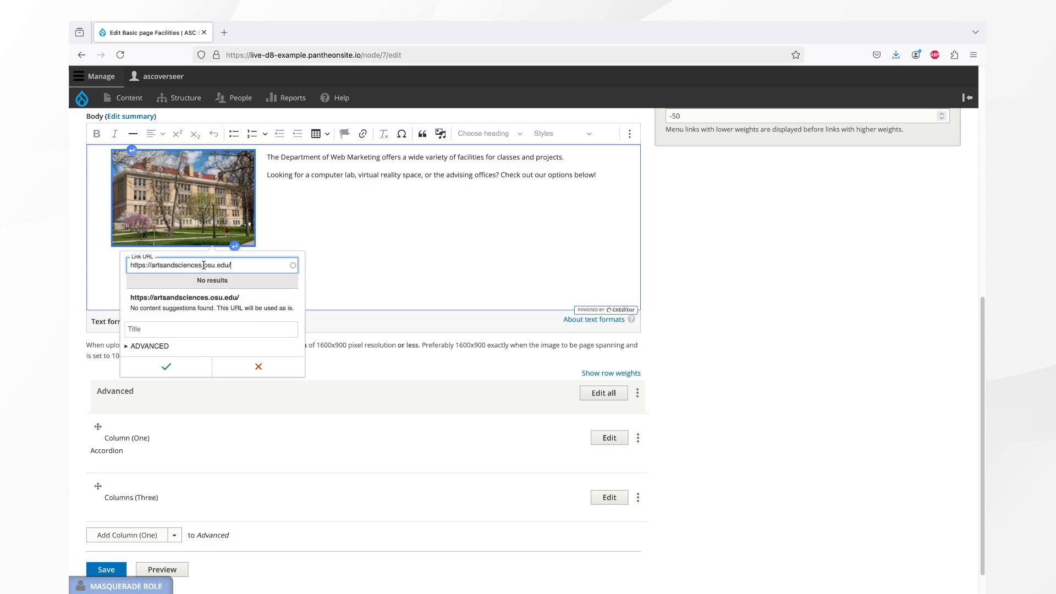
click(202, 299)
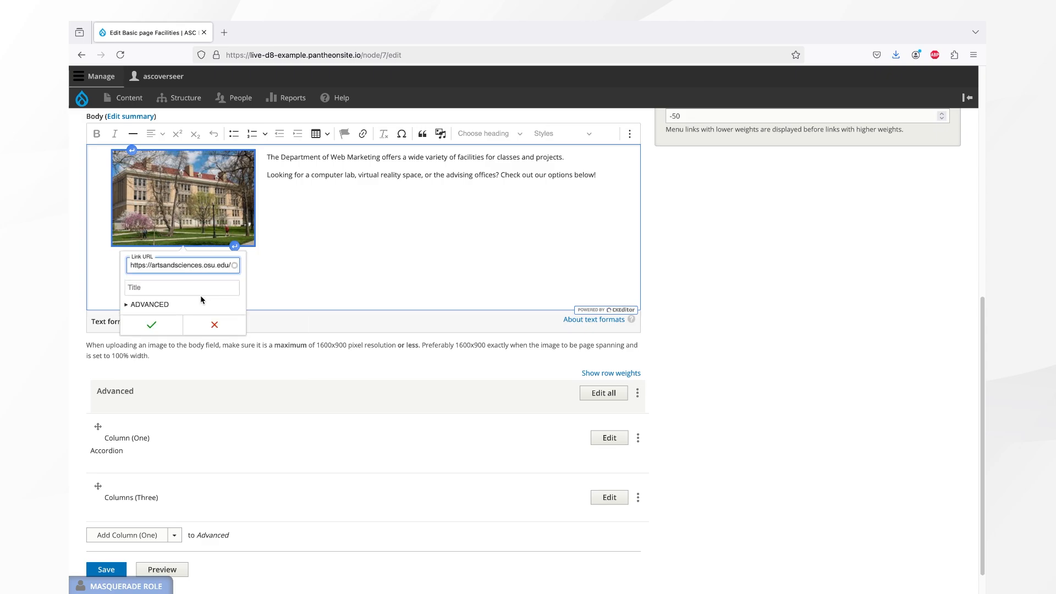
Save the Facilities page, test the image link, and move on to editing the About page.
click(152, 325)
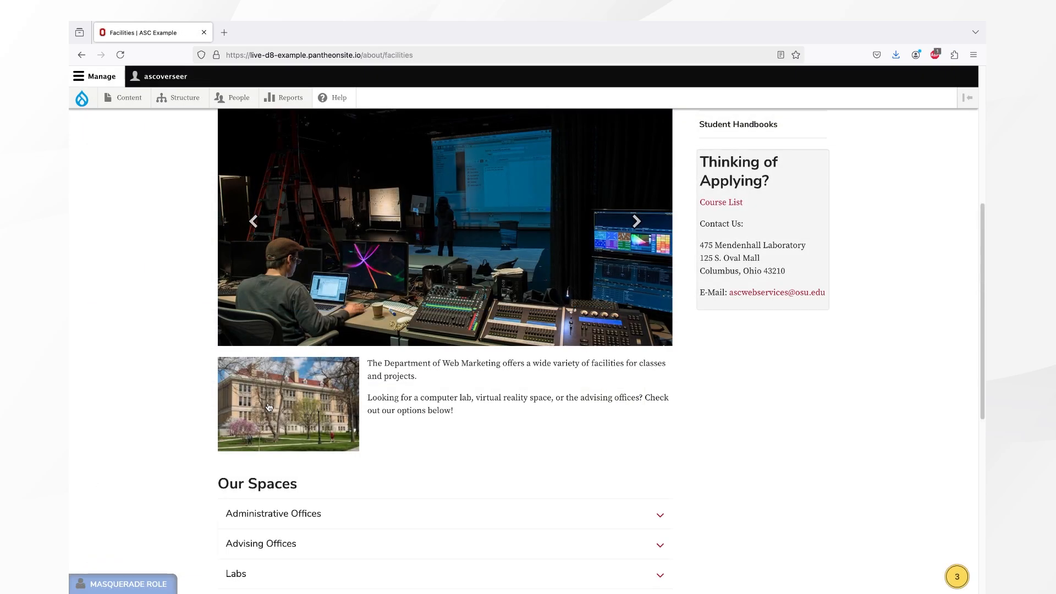
click(318, 400)
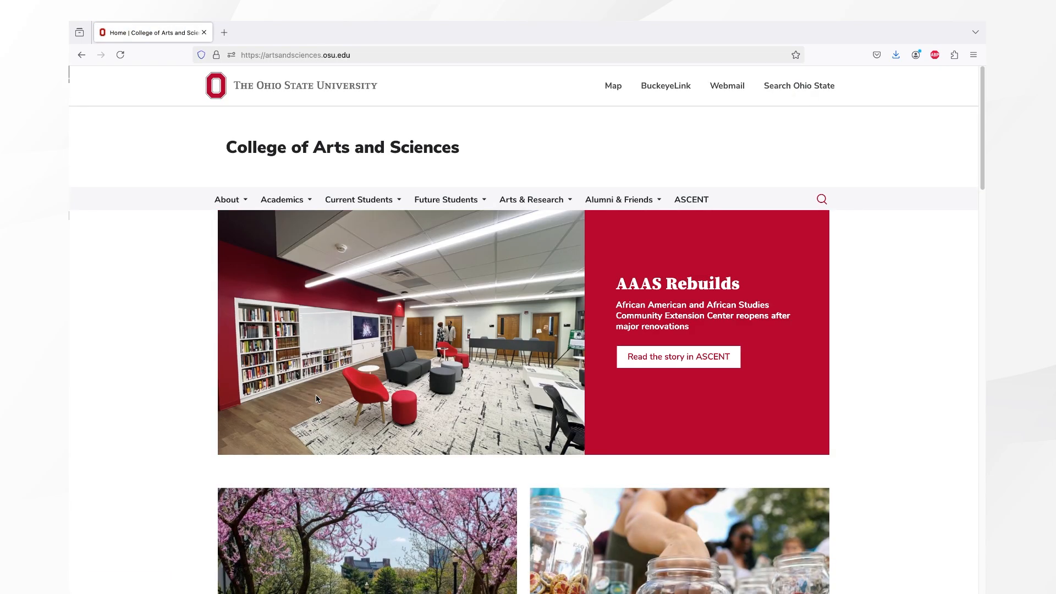
scroll(317, 400, down, 1)
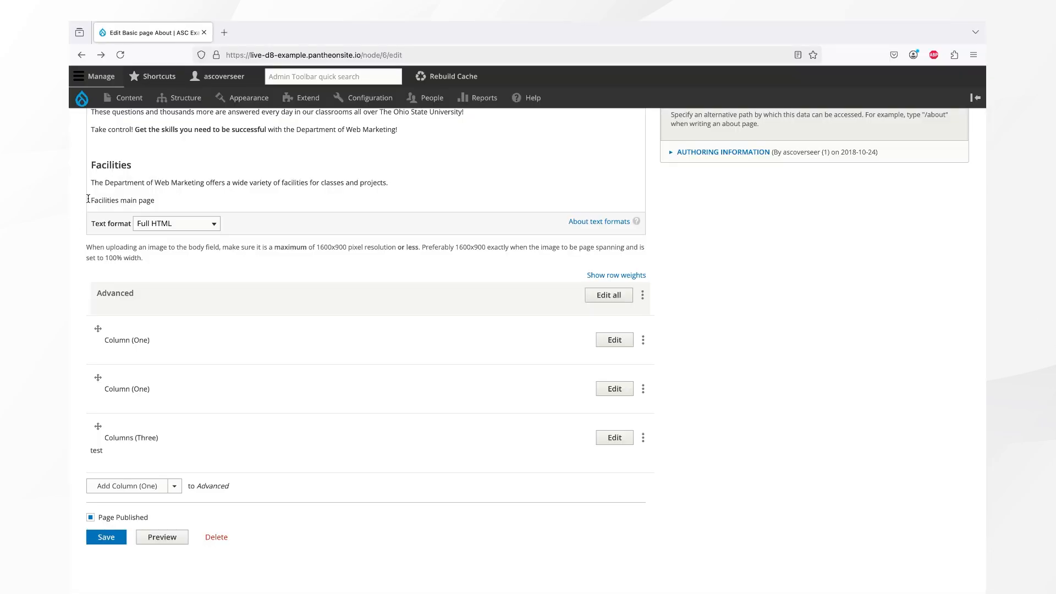
Link 'Facilities main page' to the Facilities page, titled 'List of facilities available to faculty, students, and staff'.
click(88, 198)
drag(89, 200, 162, 209)
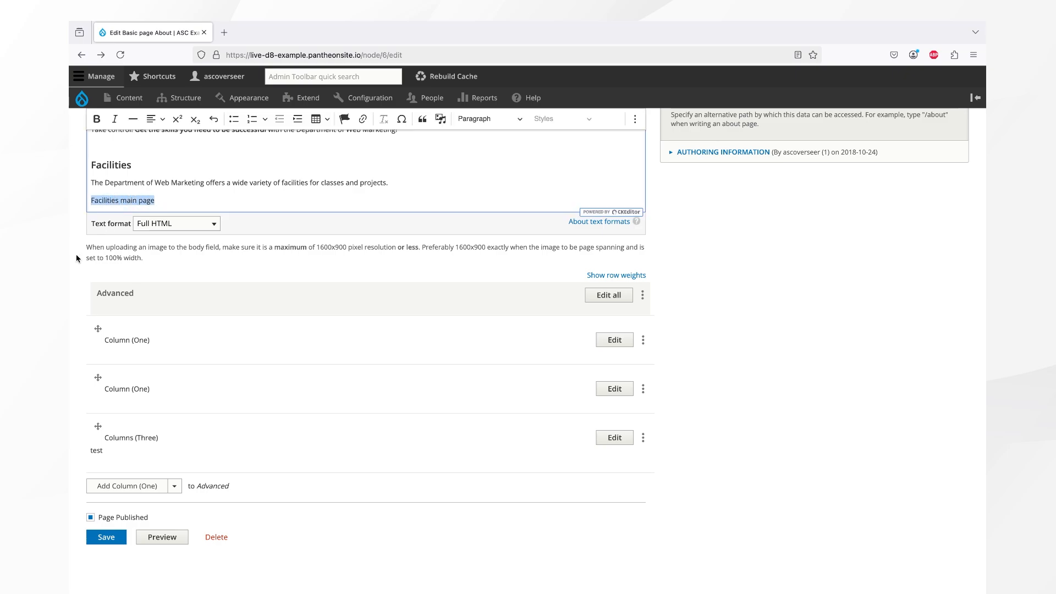
click(361, 120)
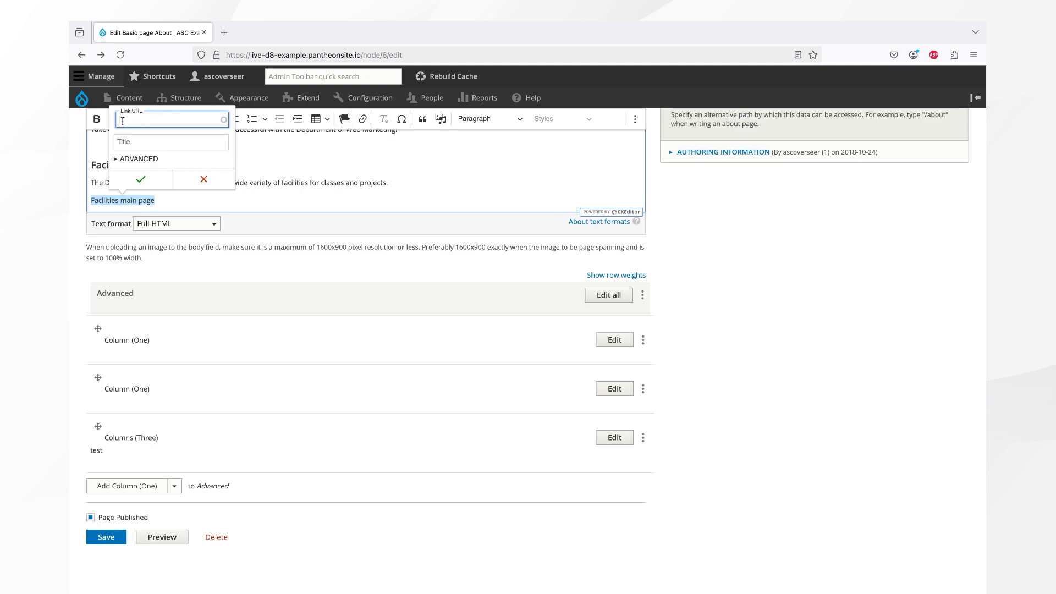
text(Faci)
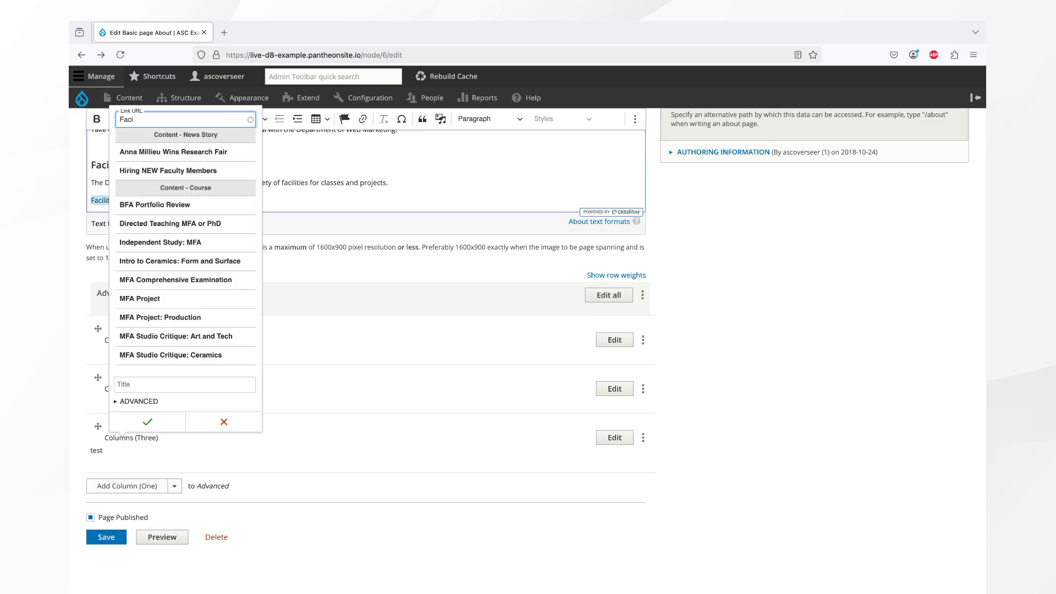
text(lities)
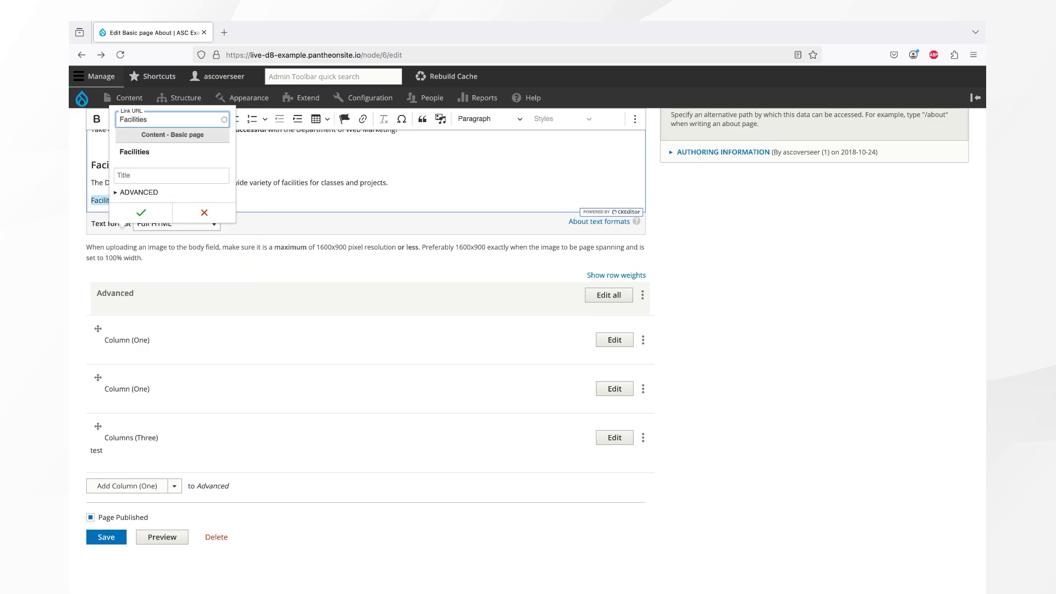
click(159, 152)
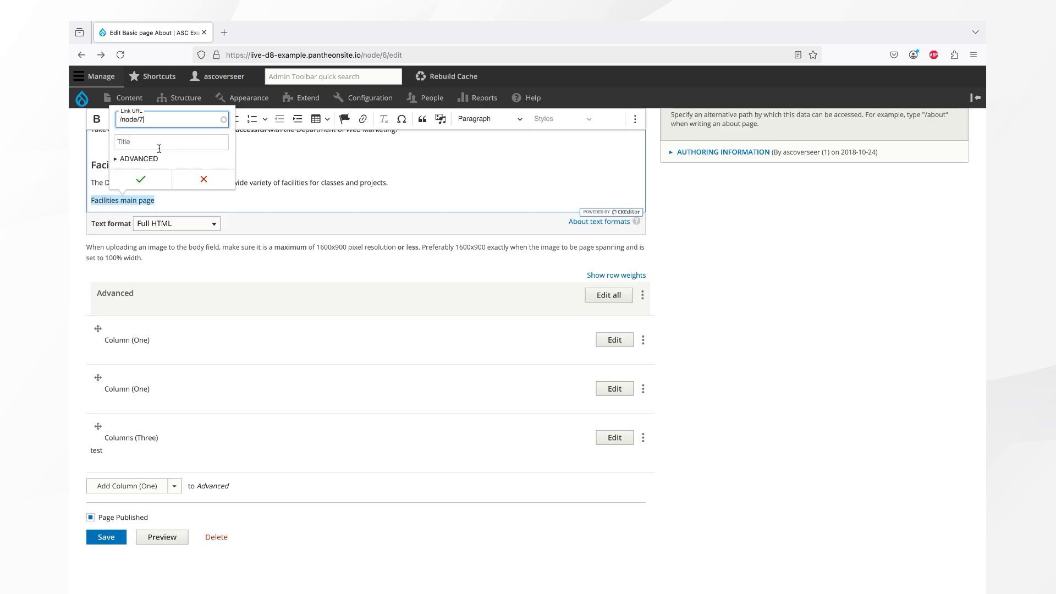
click(159, 149)
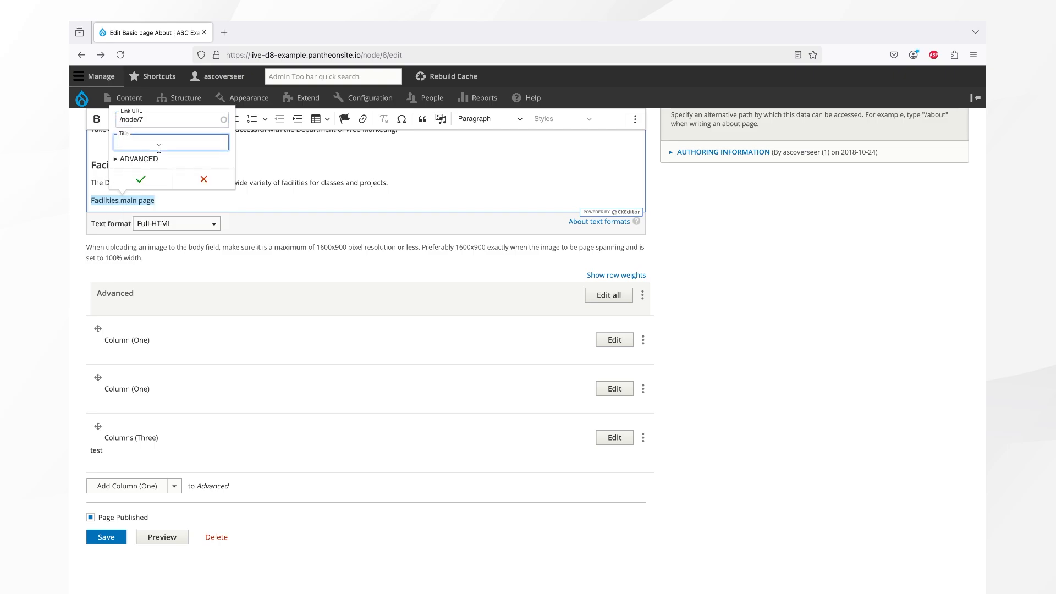
text(List of fac)
text(ilities available)
text( to fac)
text(ulty, students, a)
text(nd st)
text(aff)
click(144, 181)
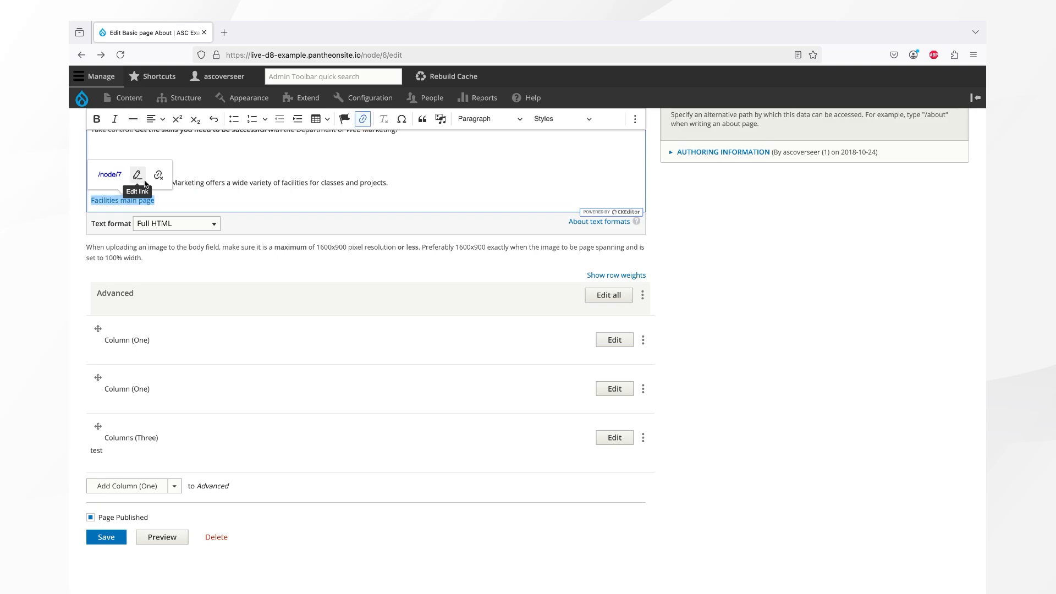
scroll(192, 268, up, 5)
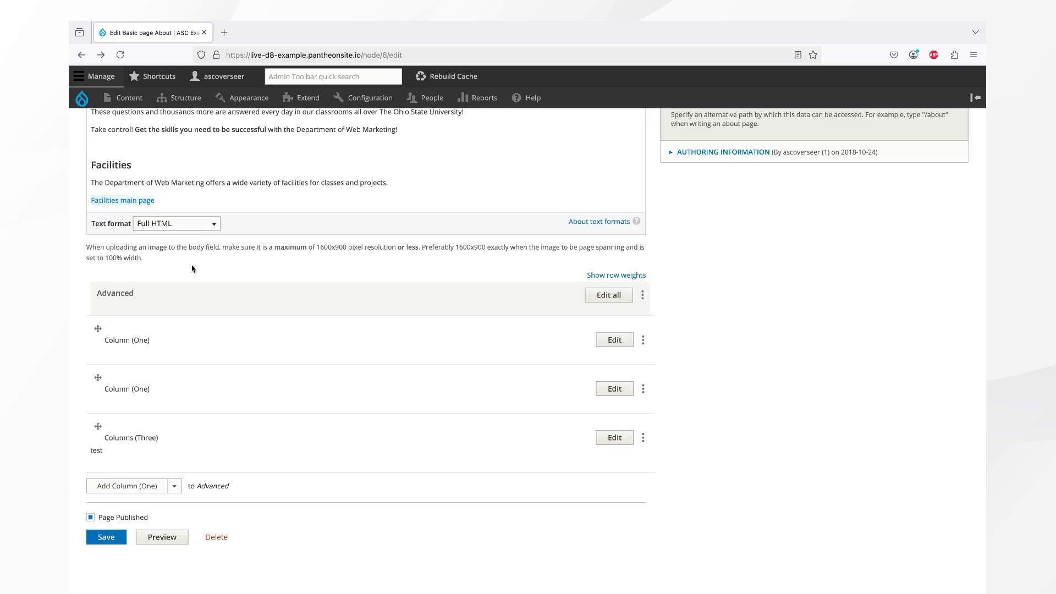
scroll(190, 273, down, 5)
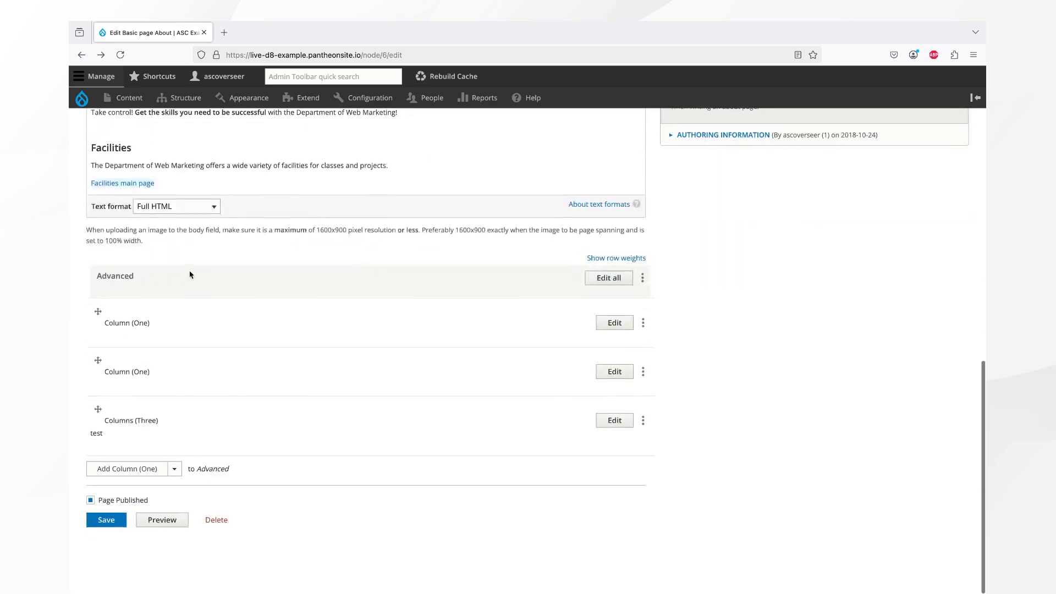
Expand the first Column (One) section and select 'Web Services team' in its text.
click(101, 538)
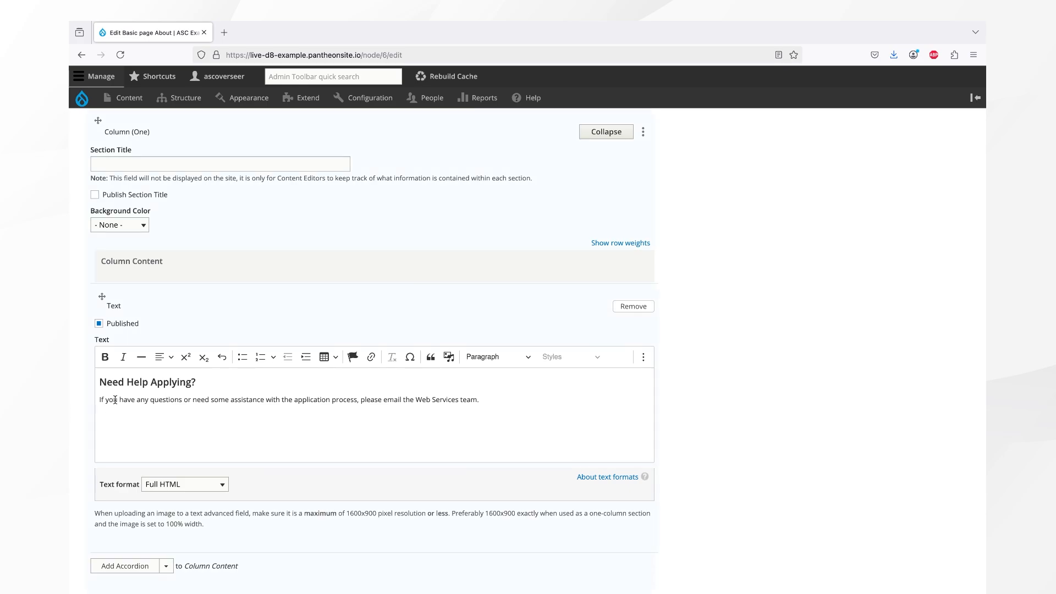
click(416, 400)
drag(417, 400, 476, 399)
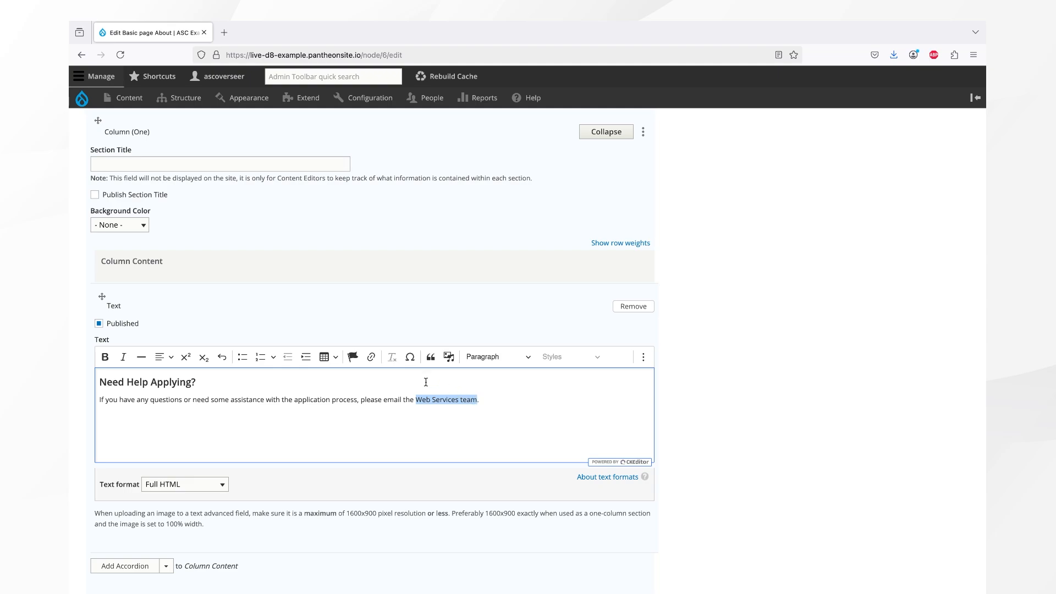
Link 'Web Services team' to the team's mailto: email address, titled 'Email the Web Services team'.
click(370, 359)
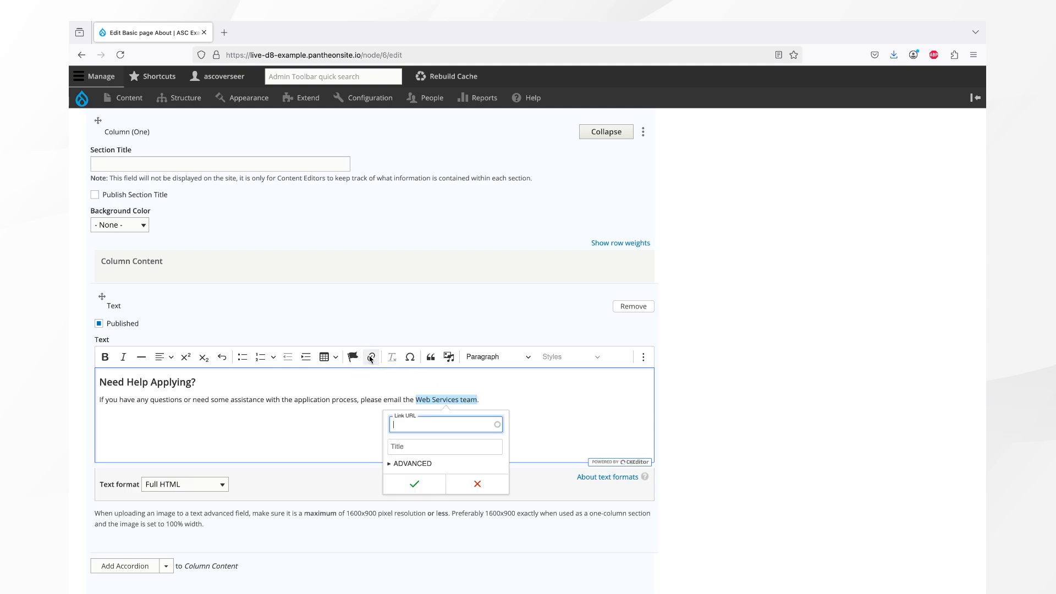
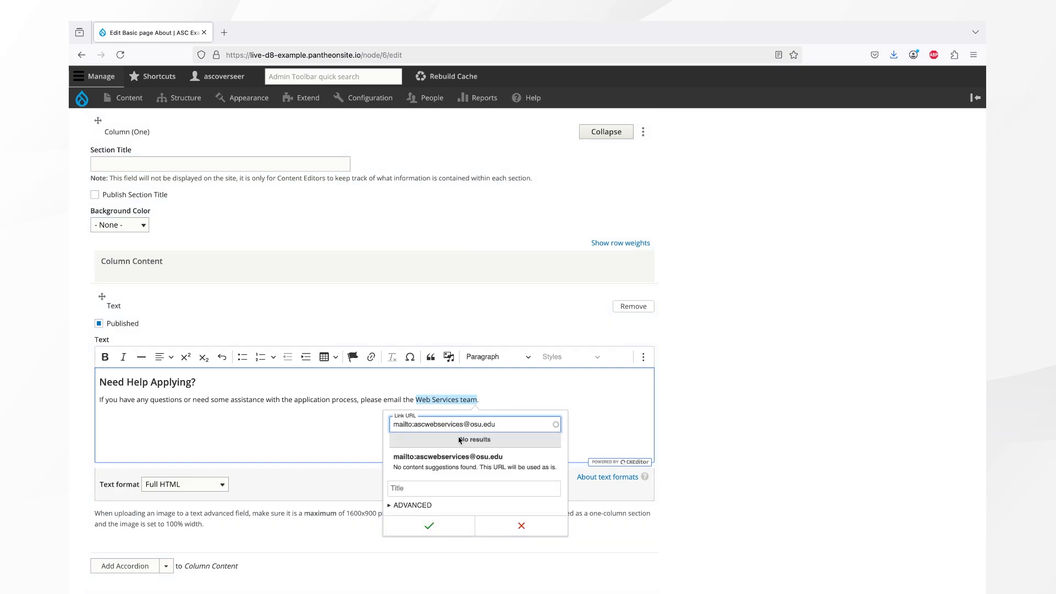
click(459, 467)
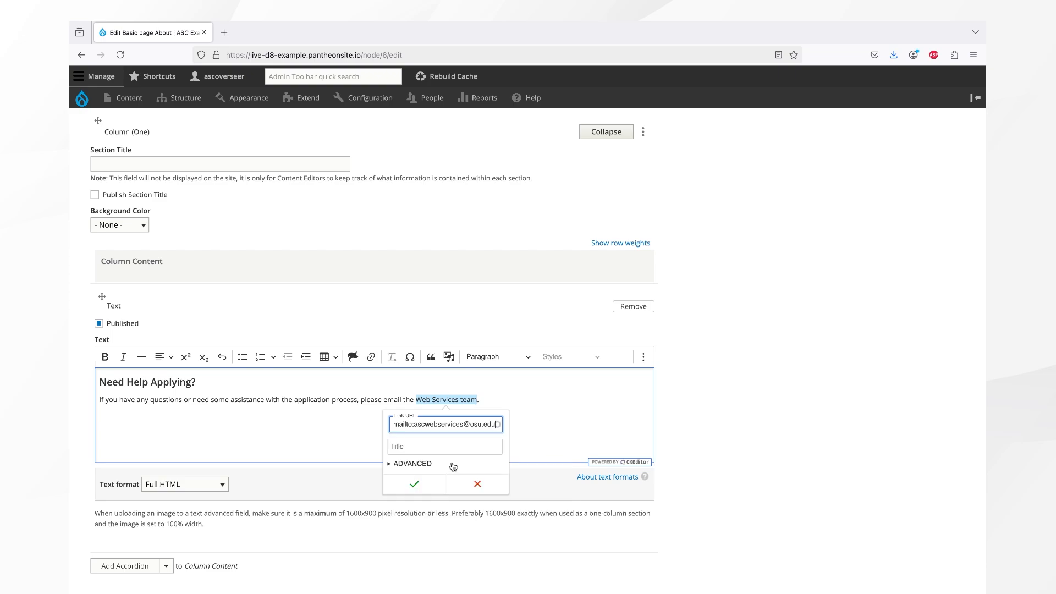
click(414, 445)
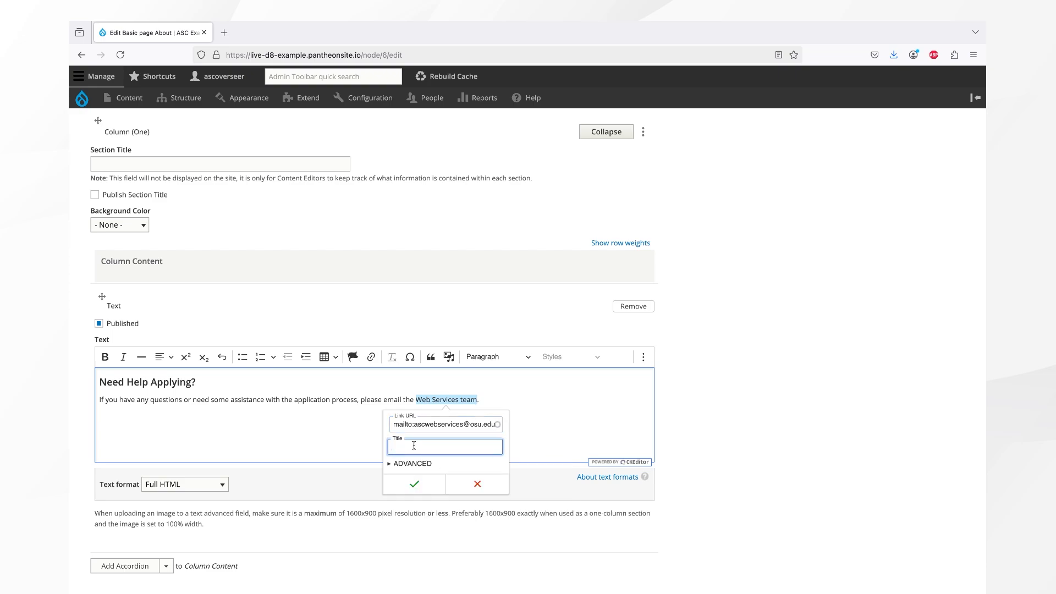
text(Email the Web Services team)
click(415, 486)
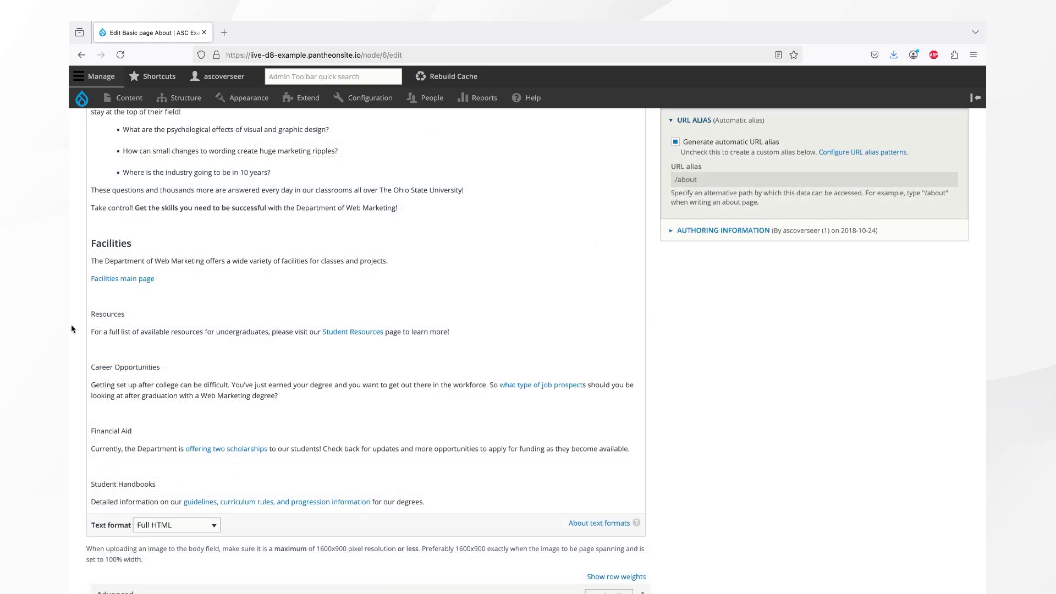
Format the Resources line in the About body as Heading 2.
double_click(103, 314)
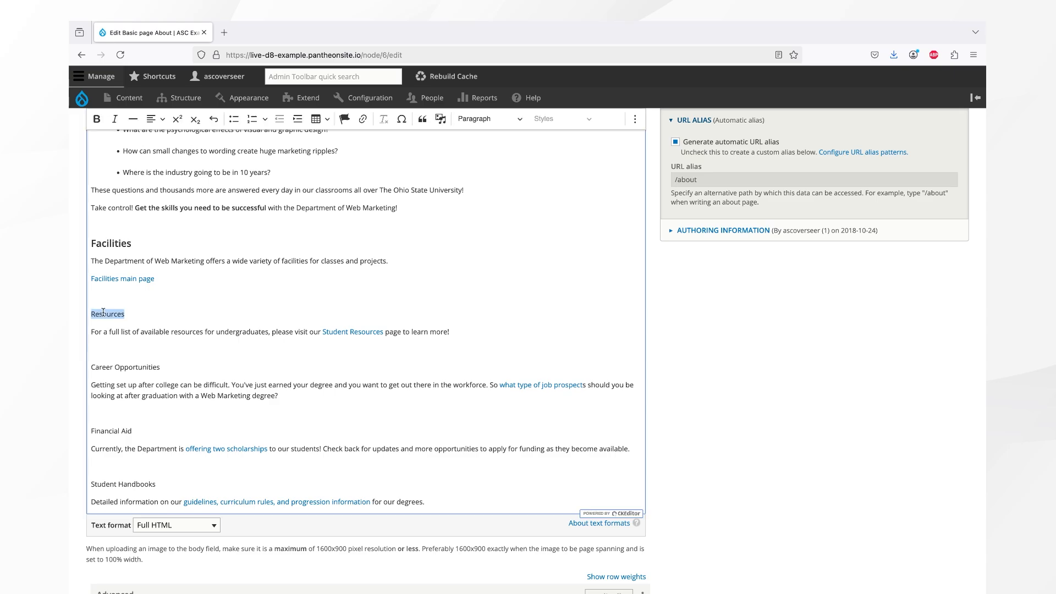
click(491, 122)
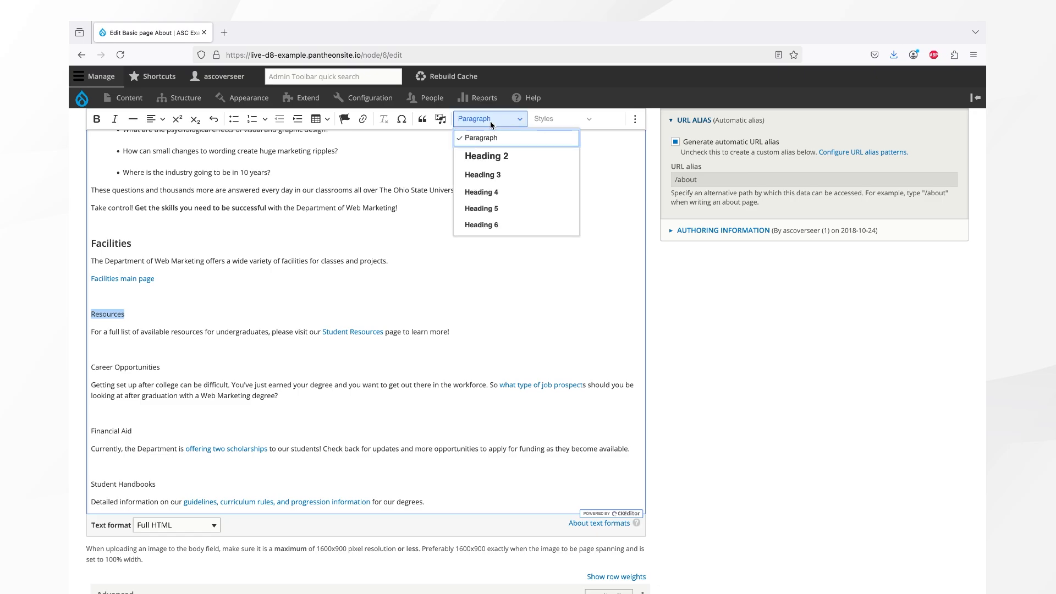
click(493, 157)
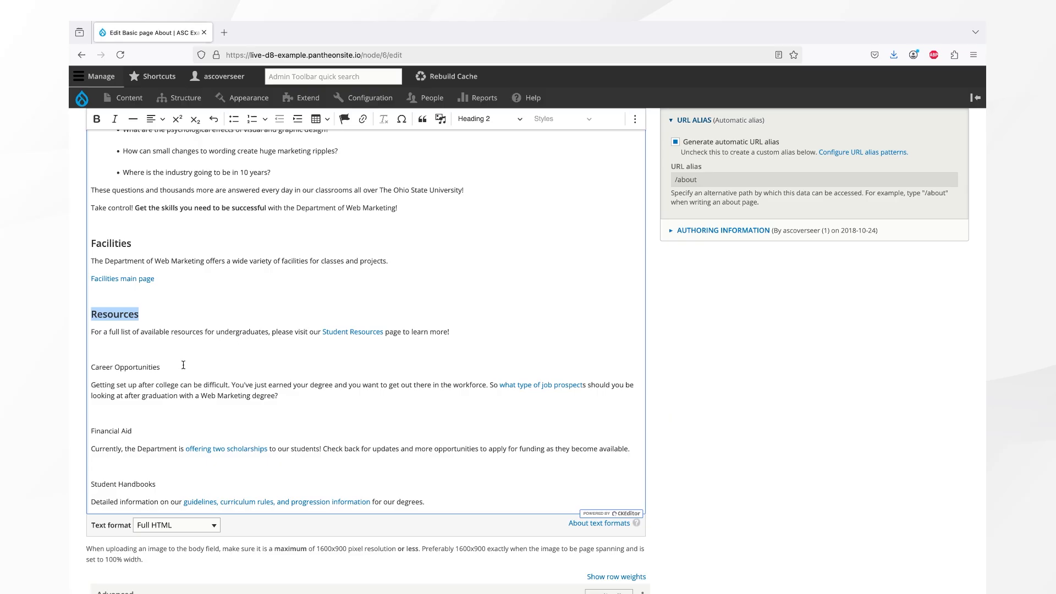
Format Career Opportunities as Heading 3, then select the Financial Aid line.
click(183, 365)
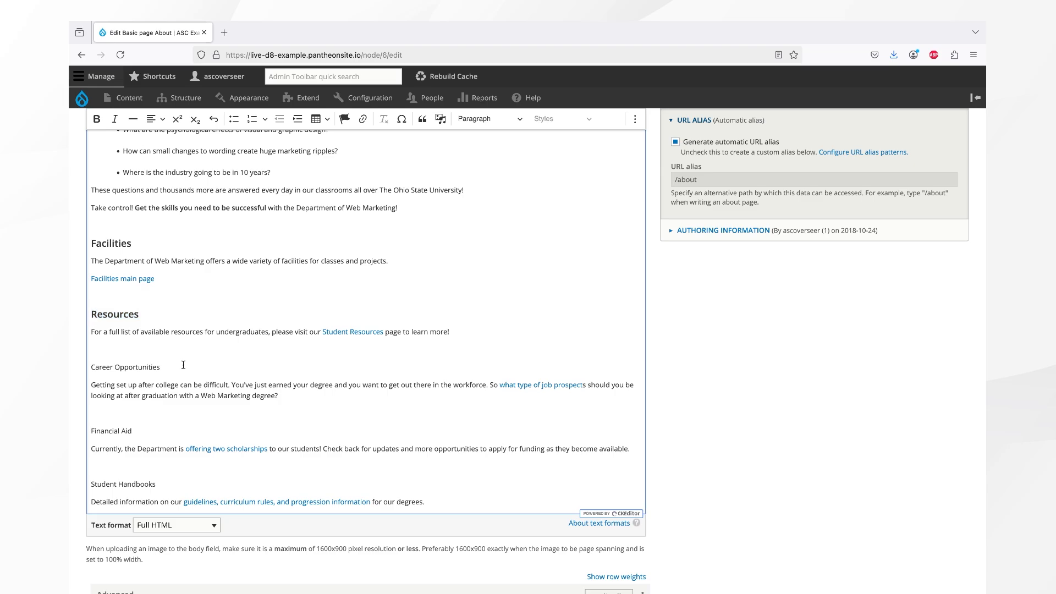
drag(88, 369, 160, 369)
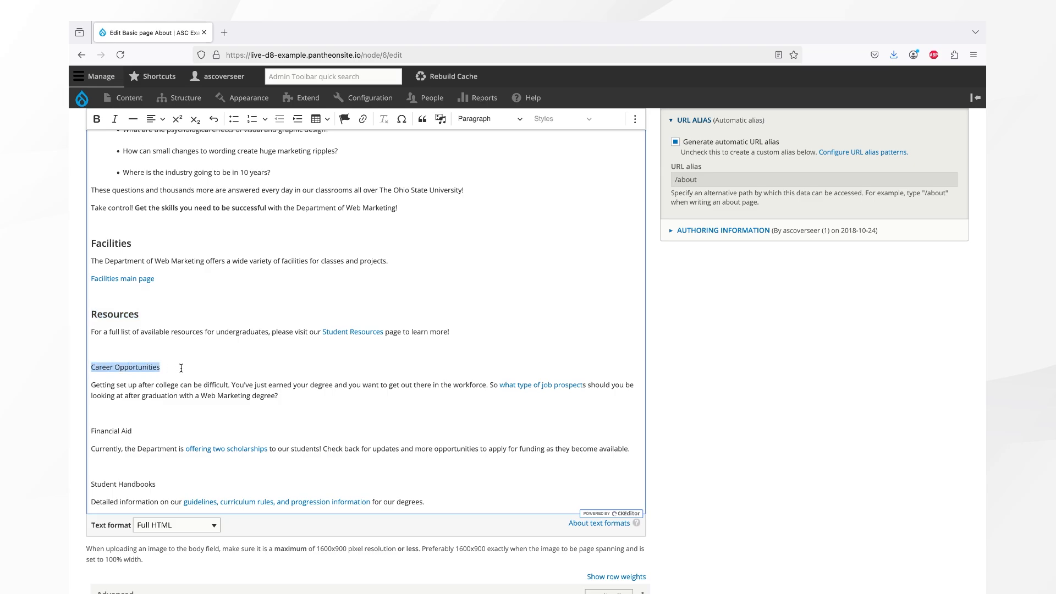
click(469, 120)
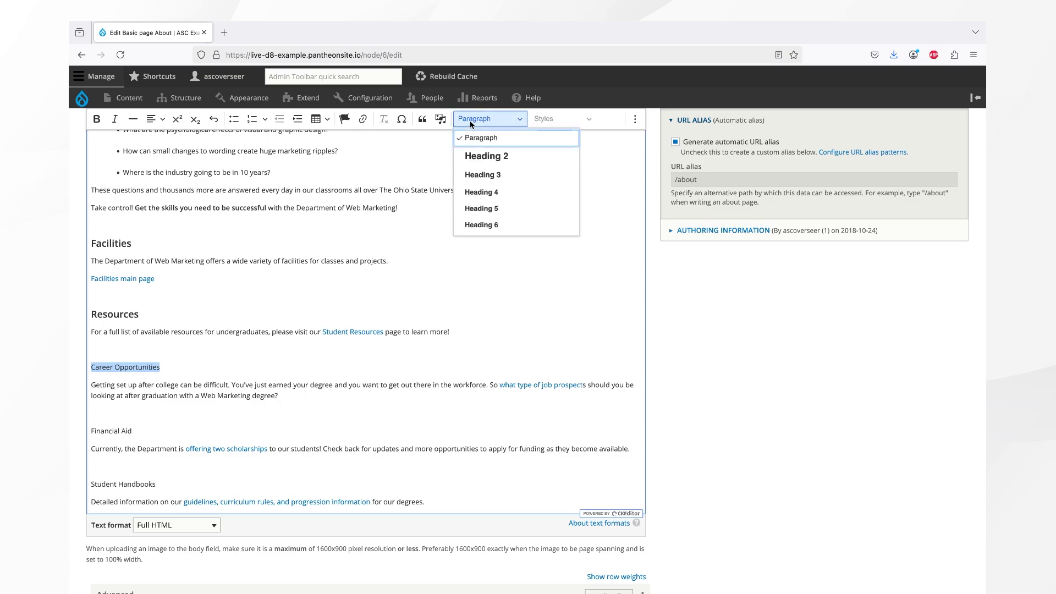
click(481, 175)
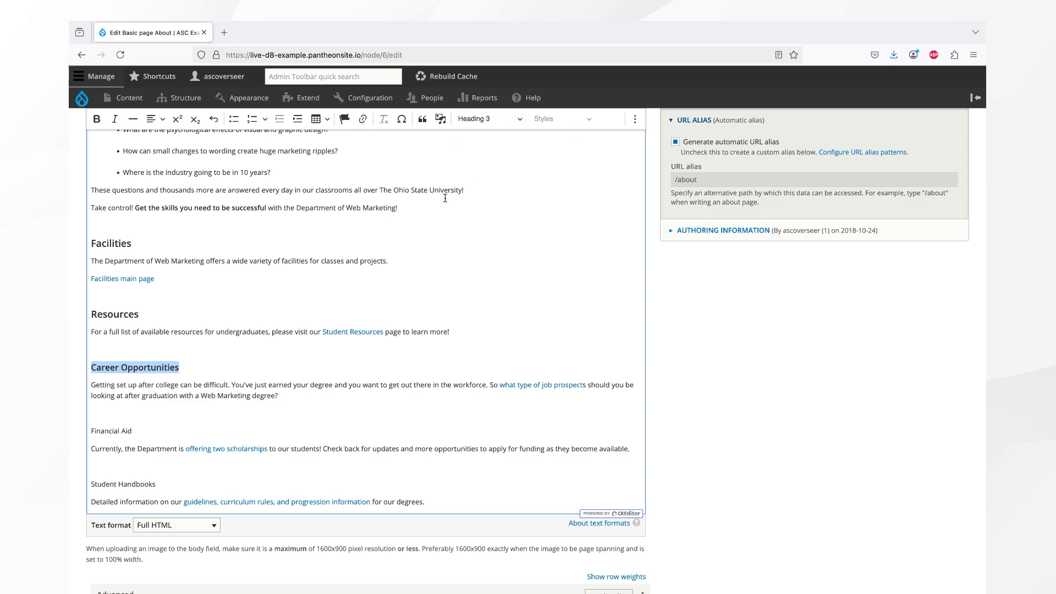
click(142, 430)
drag(142, 430, 82, 427)
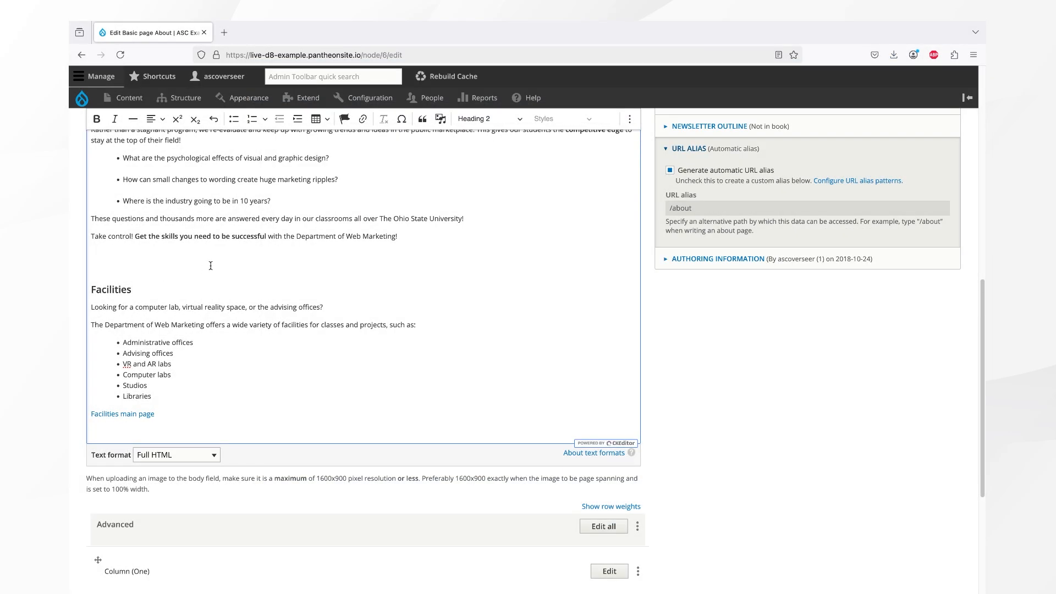
Embed the BRT 7-13-18 1-12675.jpg photo from the media library into the About body.
click(440, 120)
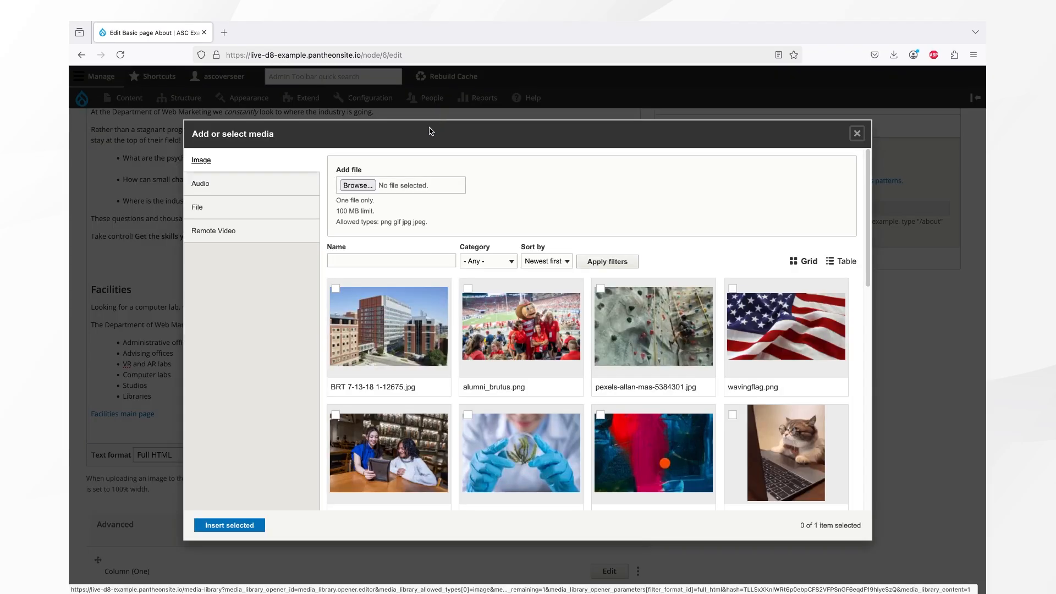
click(335, 299)
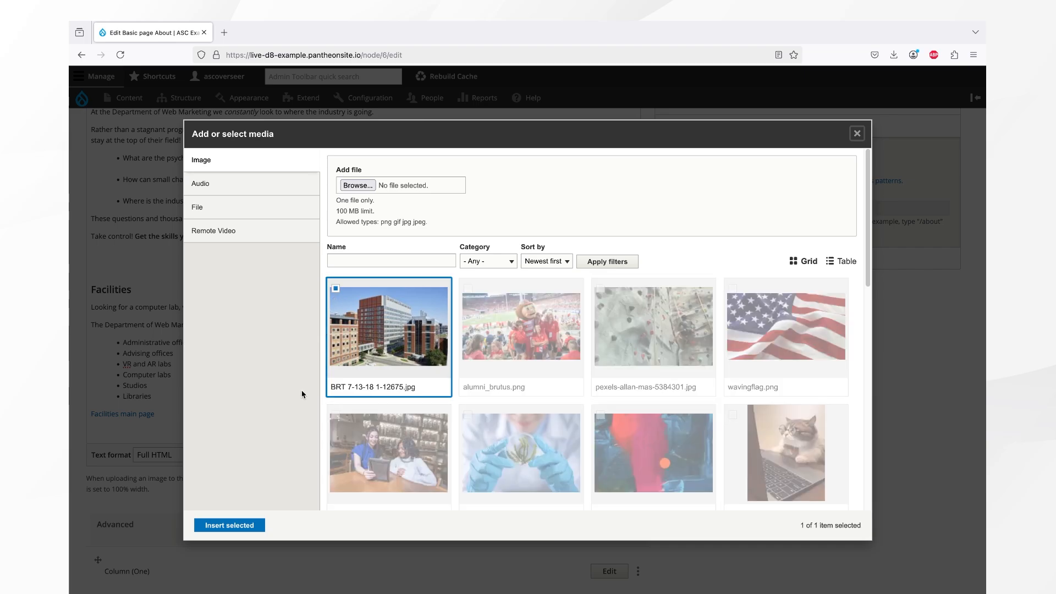
click(228, 526)
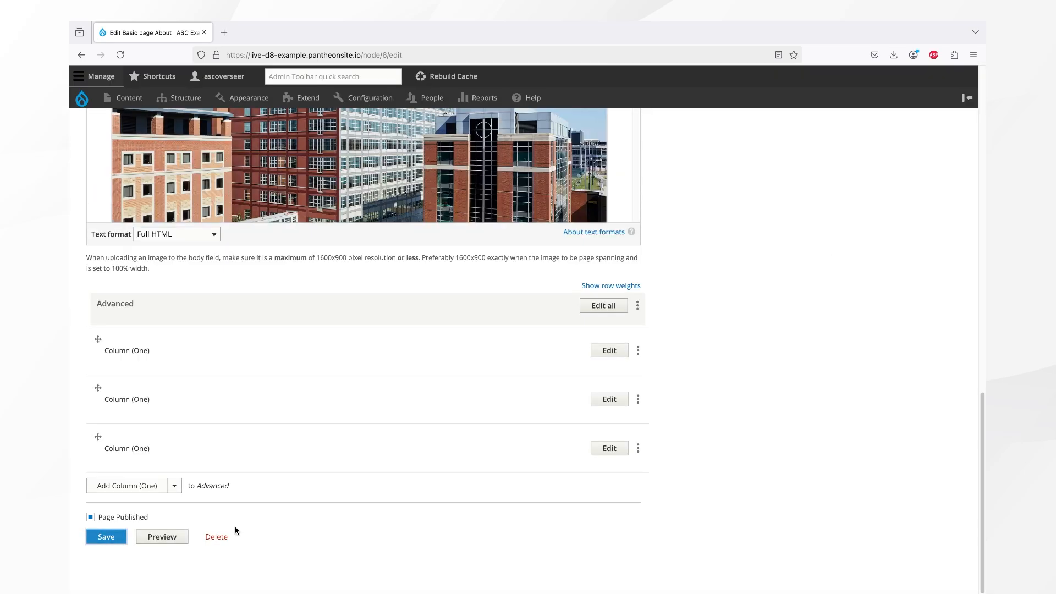
Set the building photo to 50% width, aligned right with text wrapping.
scroll(235, 530, up, 5)
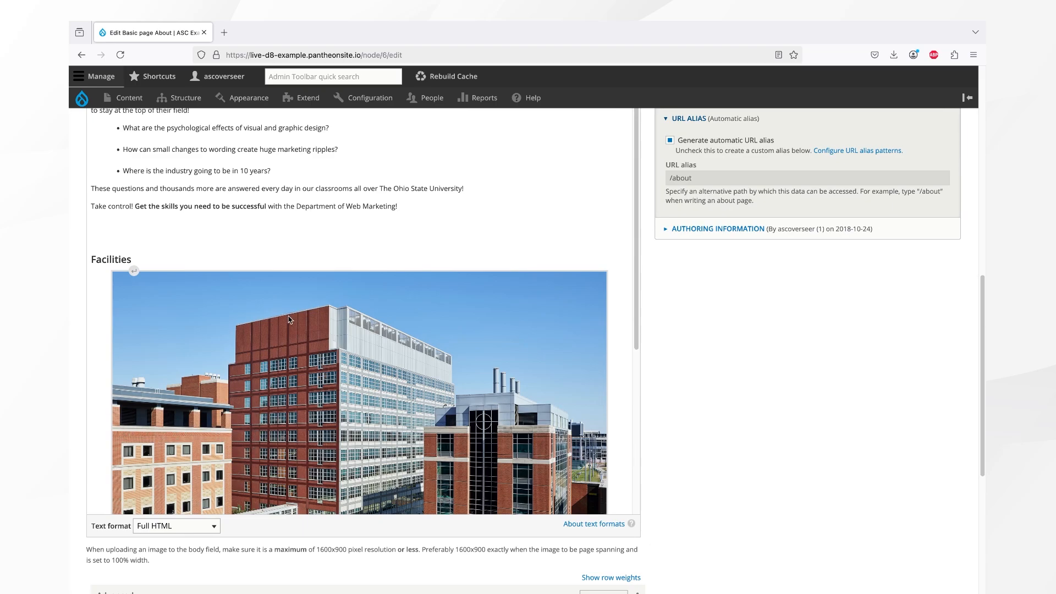
click(290, 320)
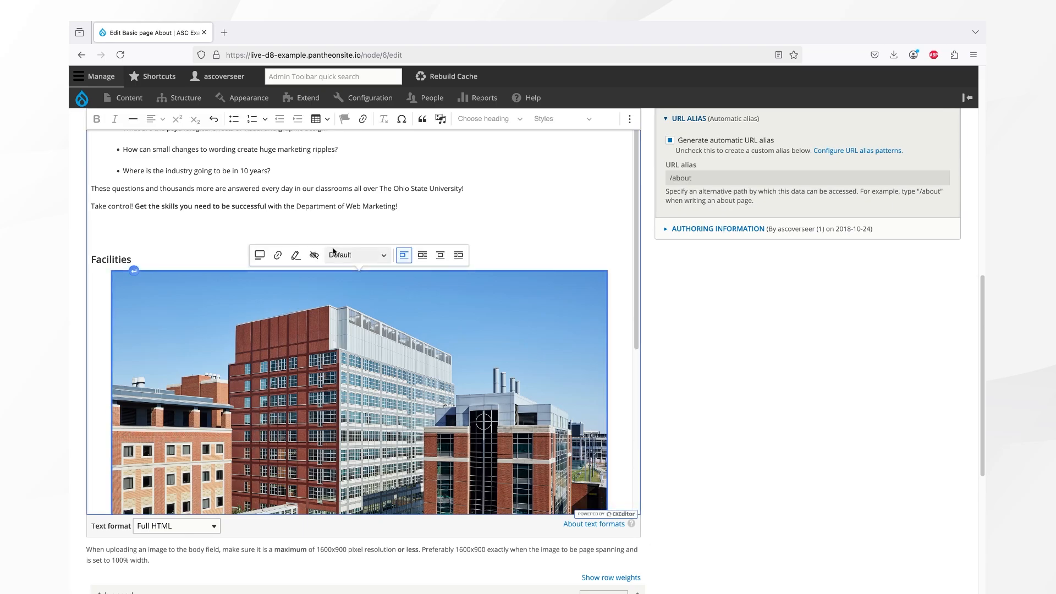
click(333, 252)
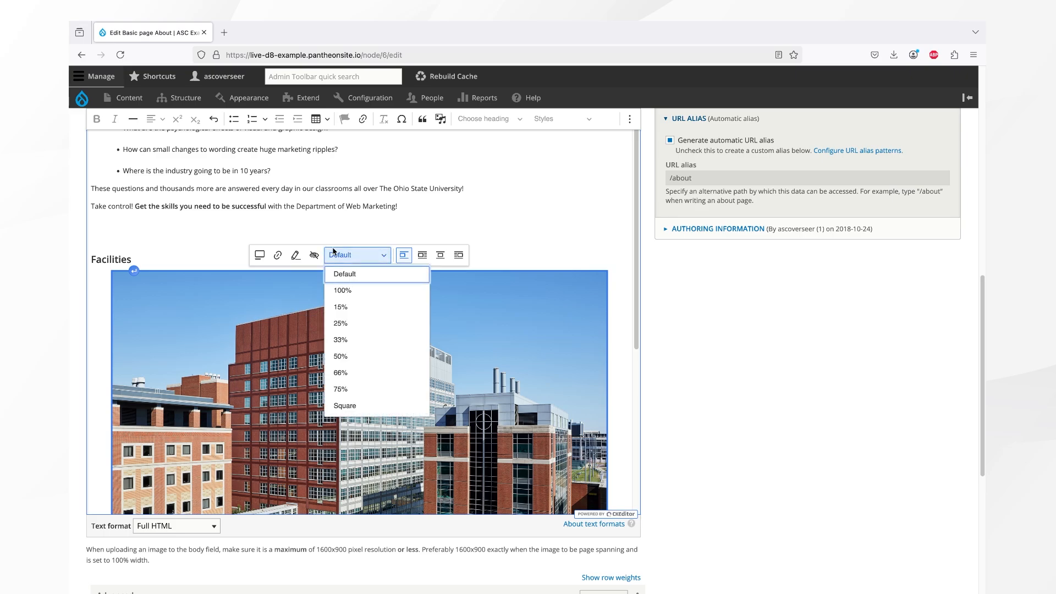
click(340, 357)
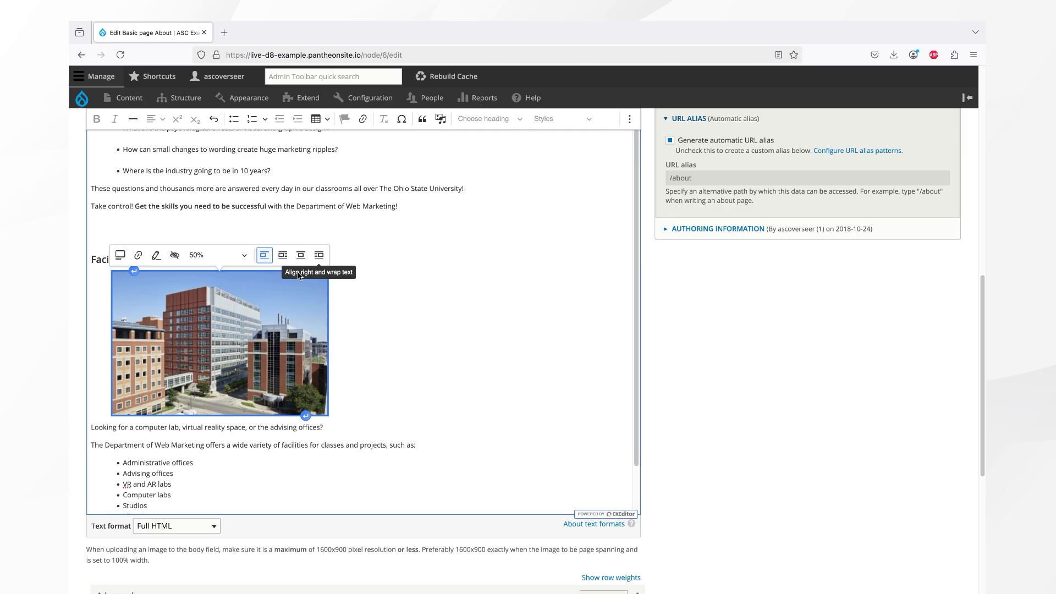
click(321, 257)
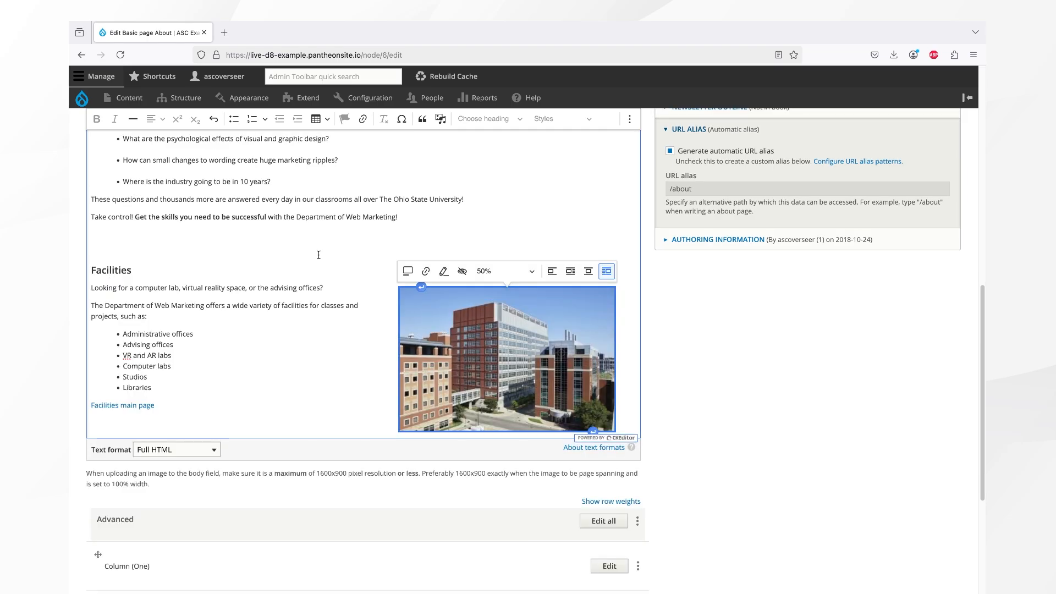
click(318, 255)
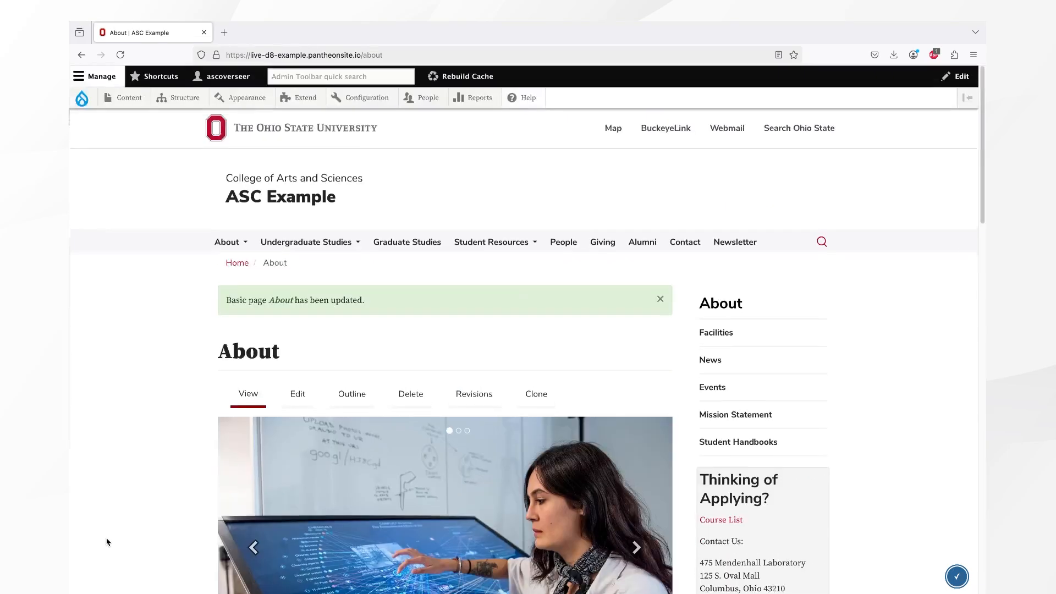
Reopen the About page for editing and place the cursor below the Facilities main page link.
click(302, 397)
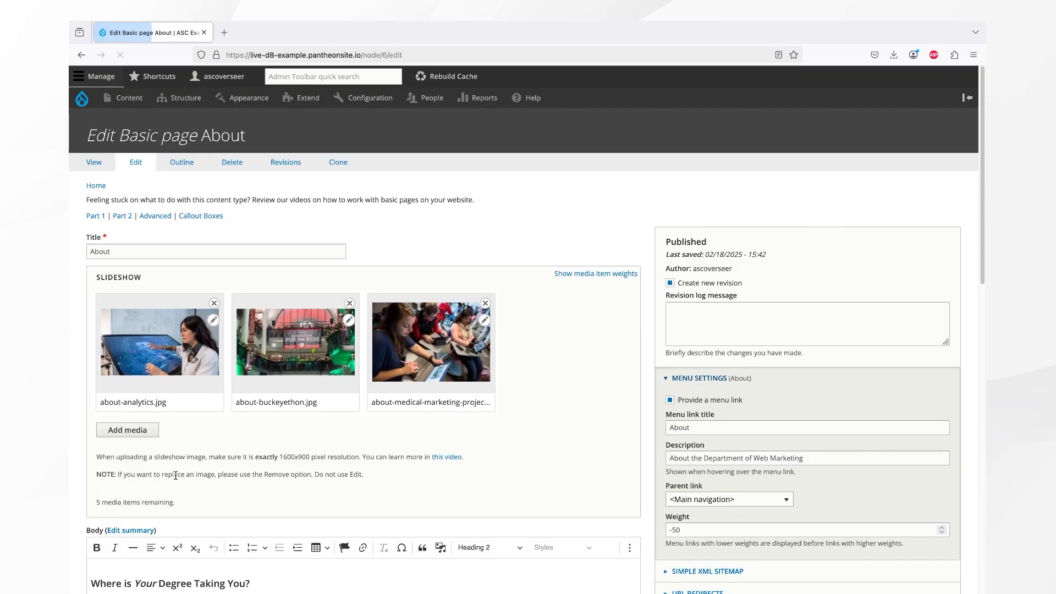
scroll(176, 480, down, 15)
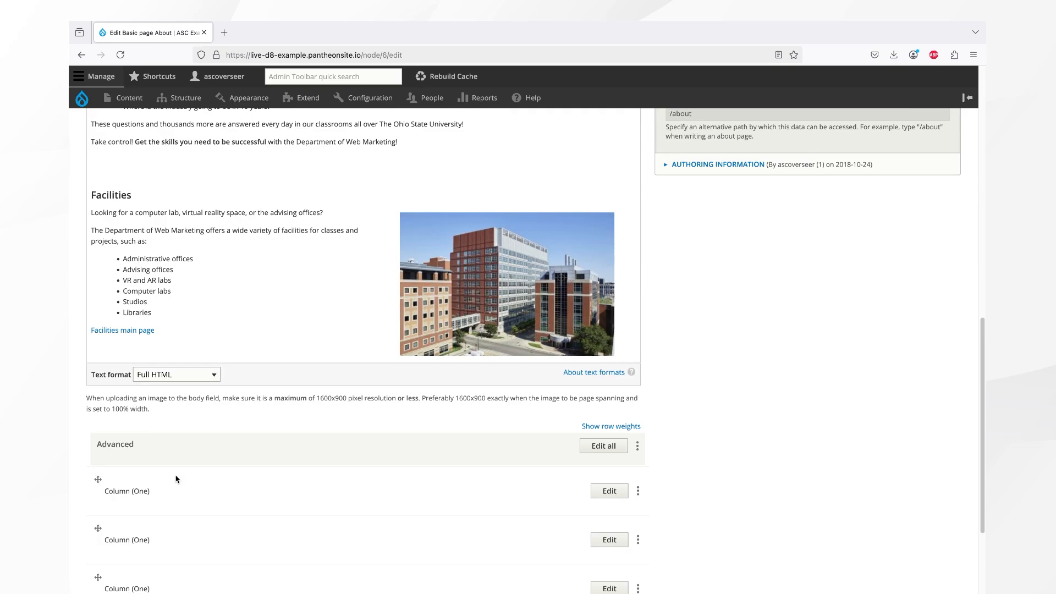
click(121, 349)
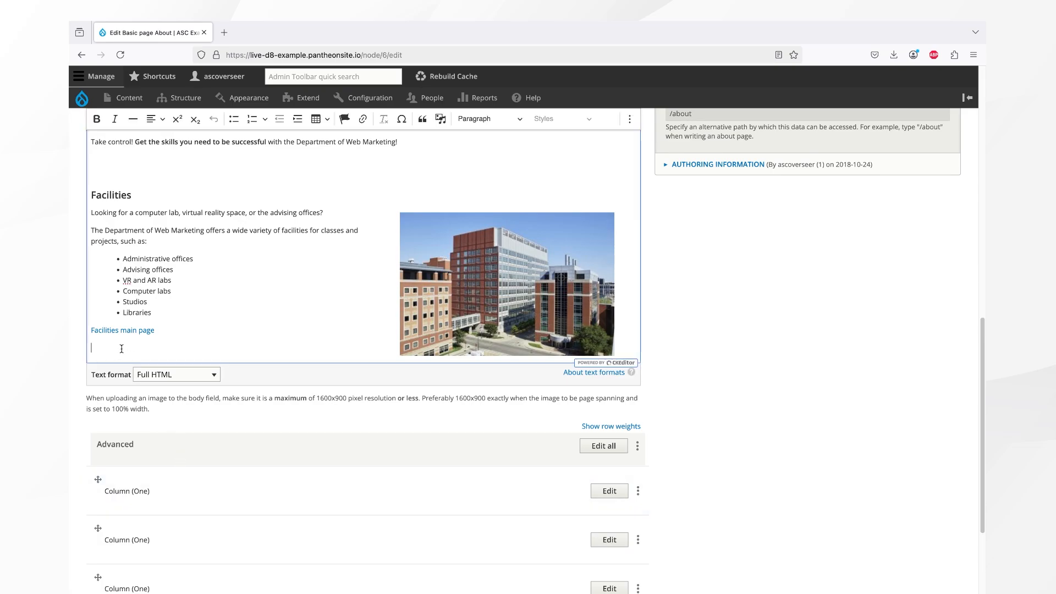
Upload Facilities directory.docx as a document media item and insert its download link into the body.
click(444, 125)
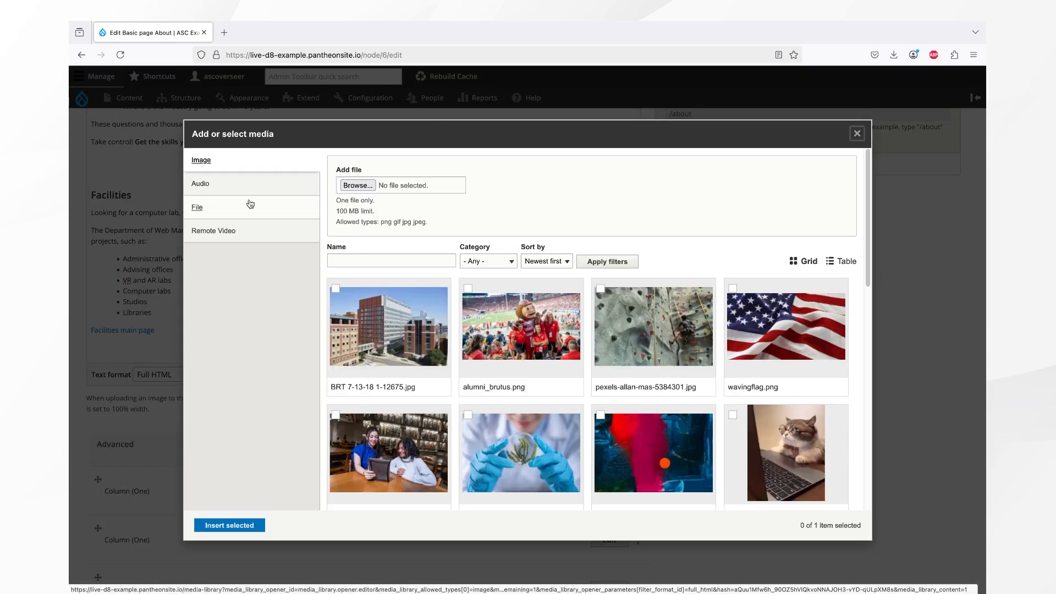
click(229, 210)
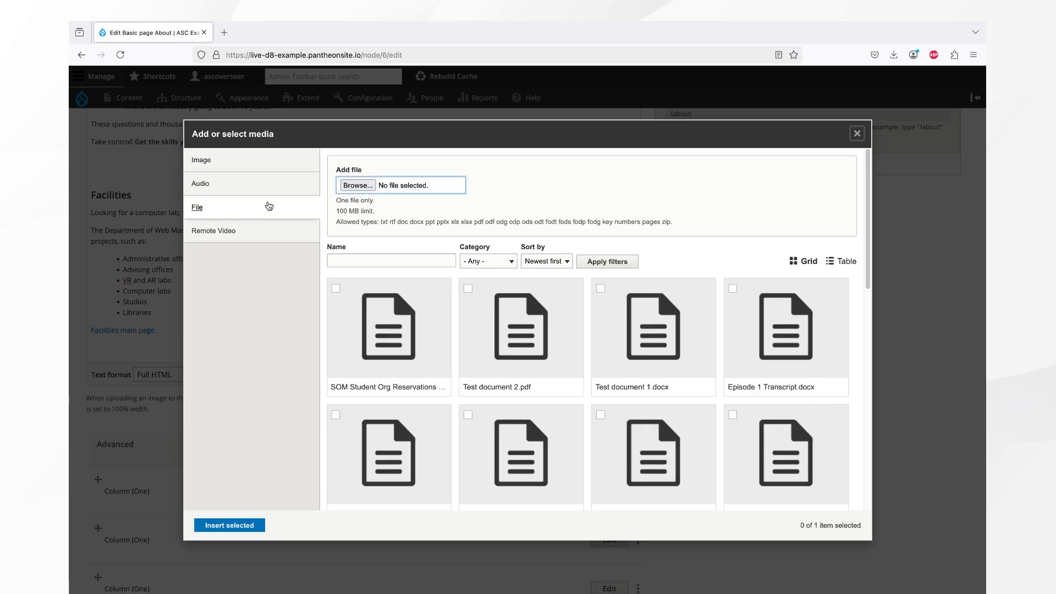
click(357, 186)
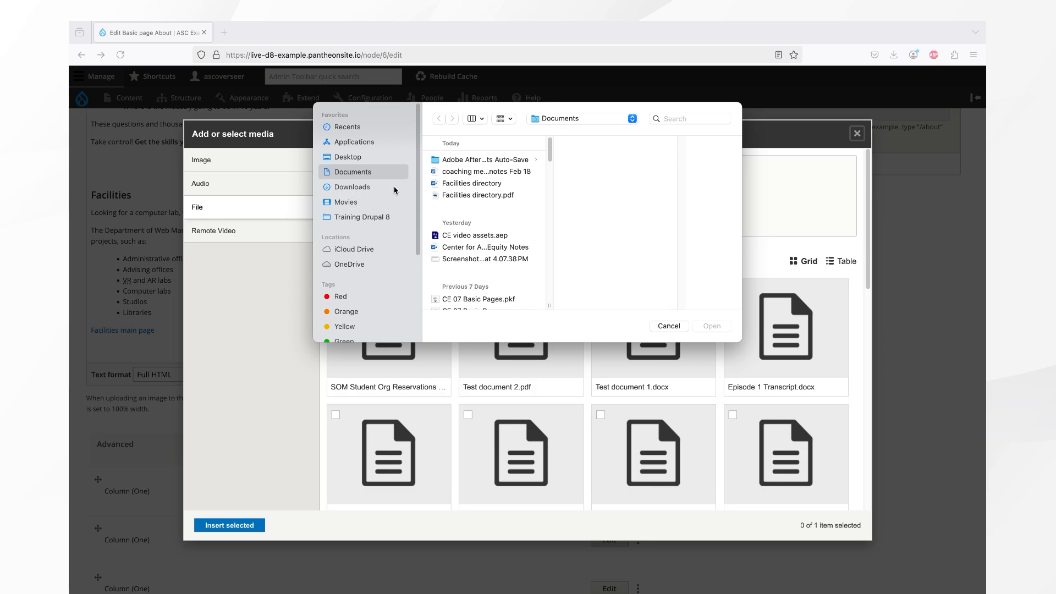
double_click(463, 185)
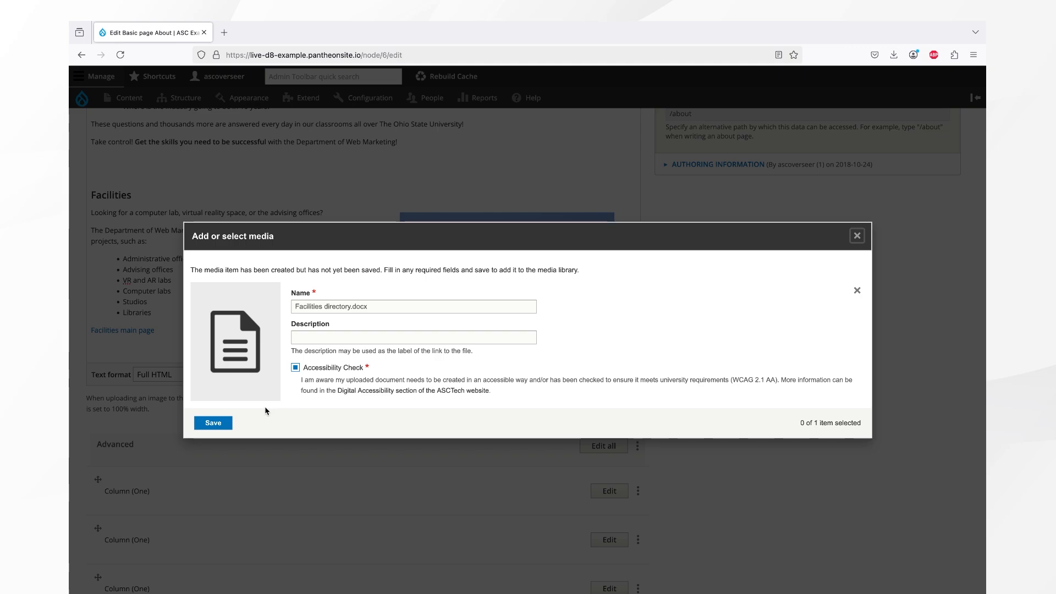
click(214, 422)
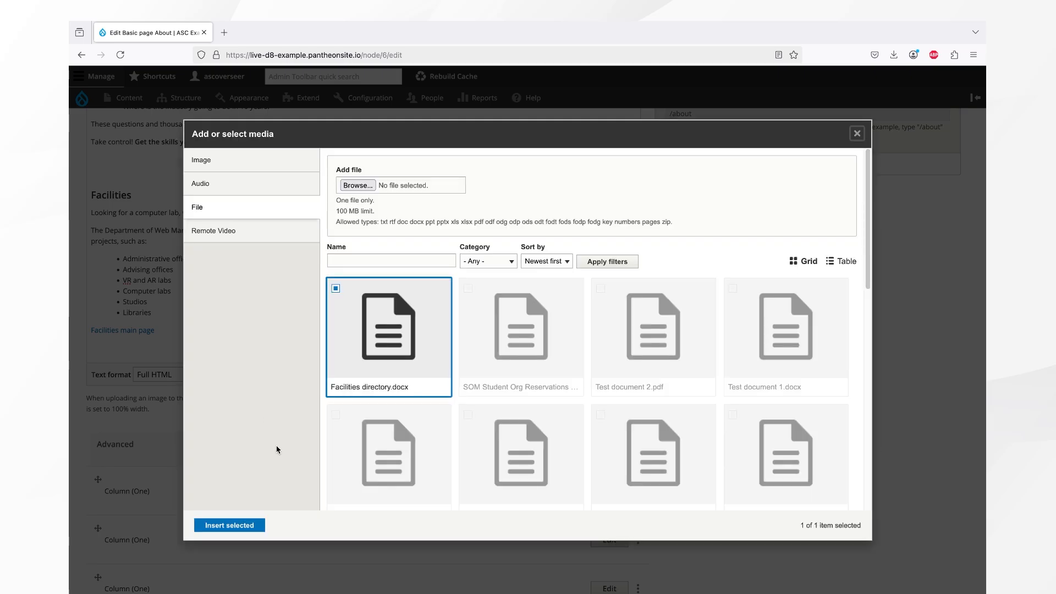
click(247, 529)
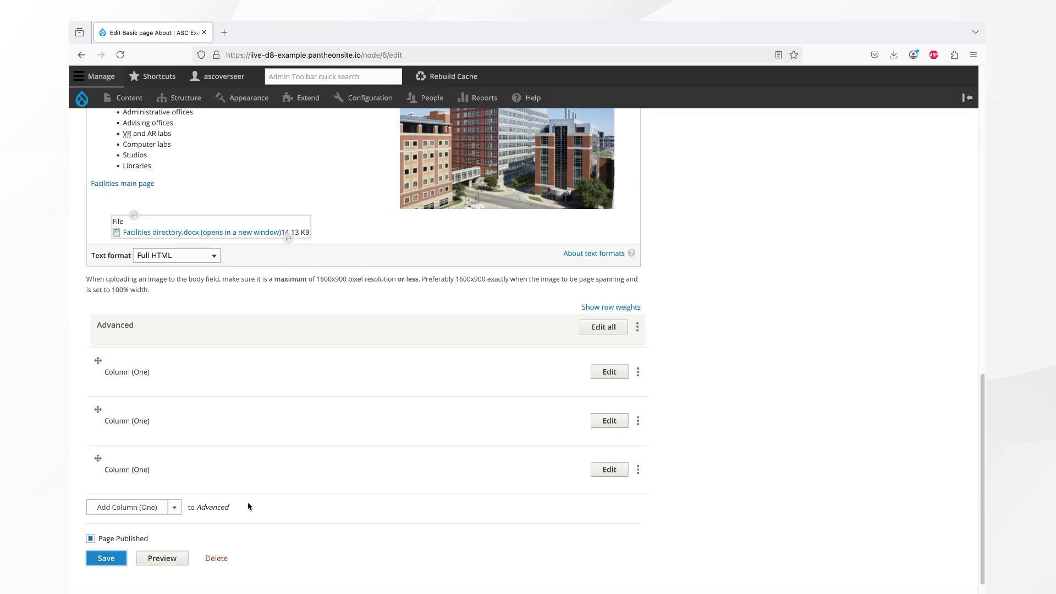
On the saved About page, download Facilities directory.docx and open Facilities directory.pdf in a new tab.
scroll(247, 502, down, 1)
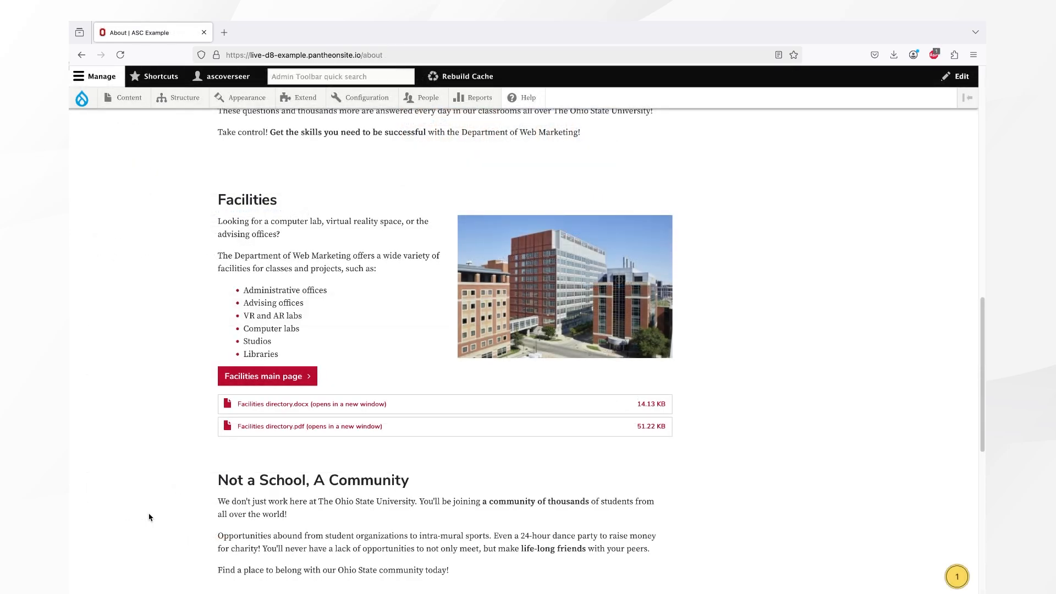
click(277, 404)
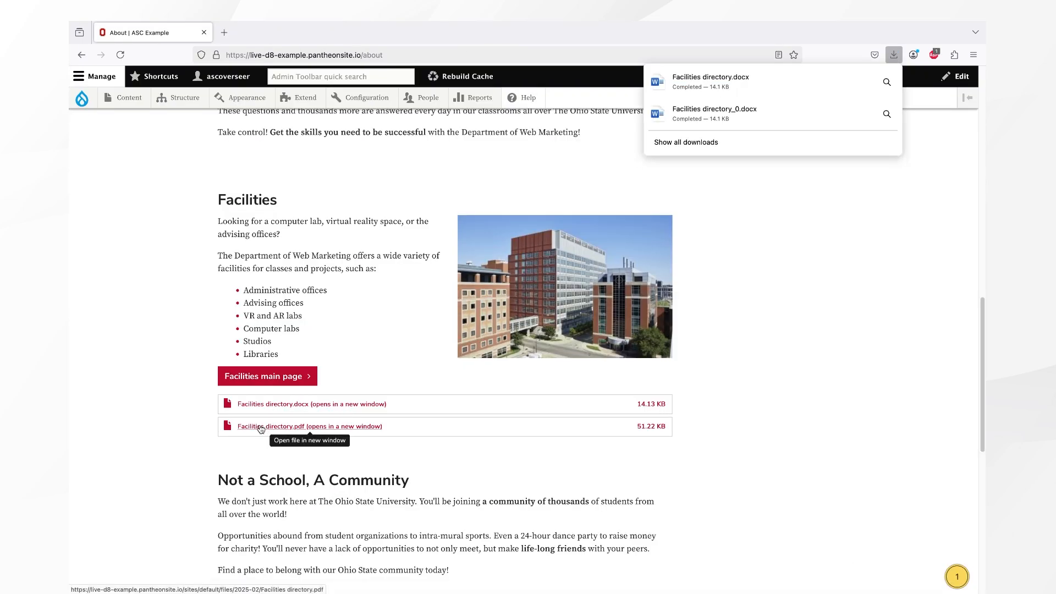
click(260, 429)
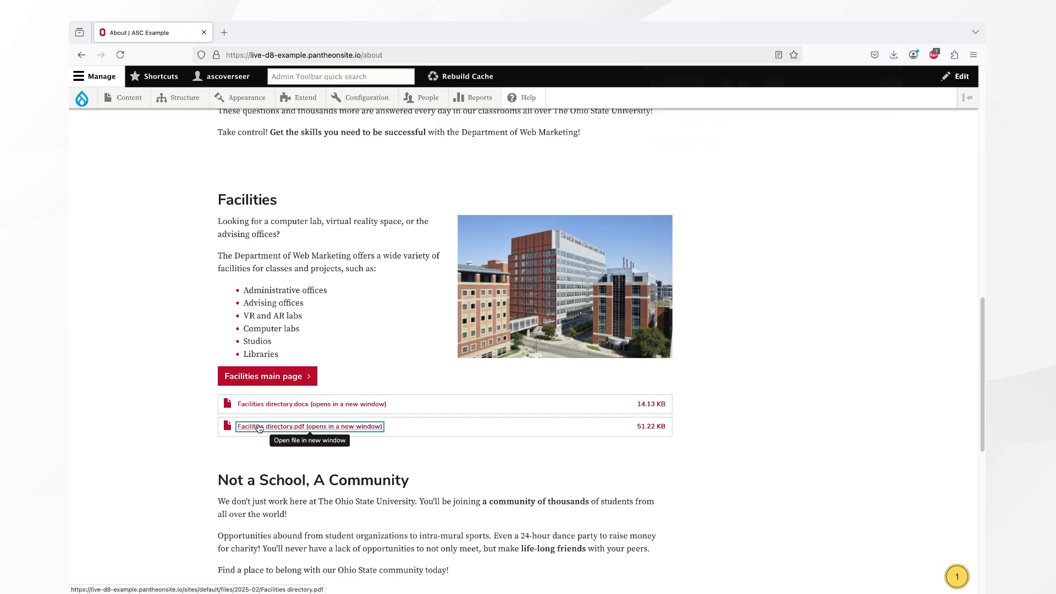